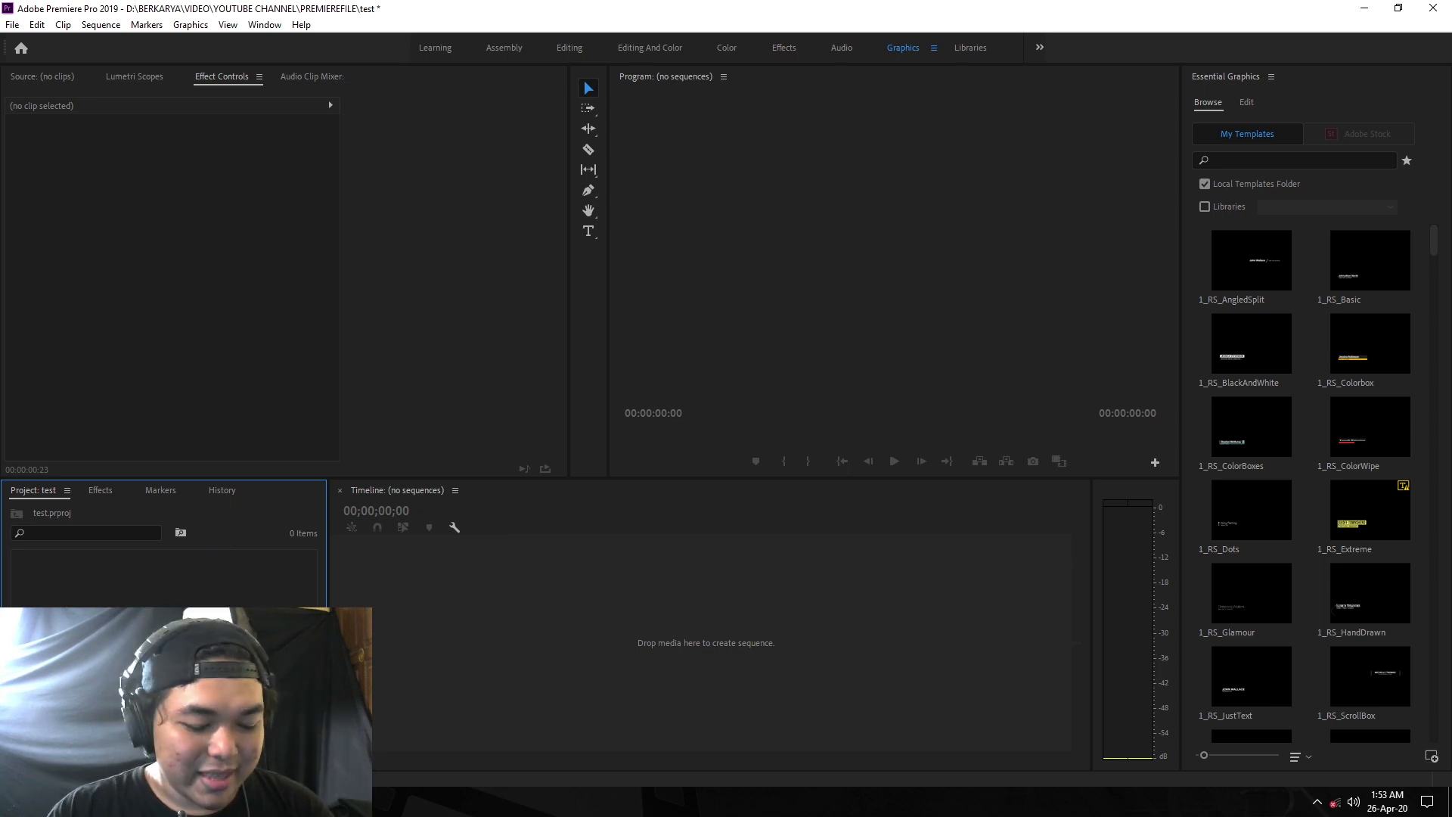
Create a new sequence from the custom STANDARD preset, keeping the suggested sequence name.
{"action": "key", "text": "ctrl+n"}
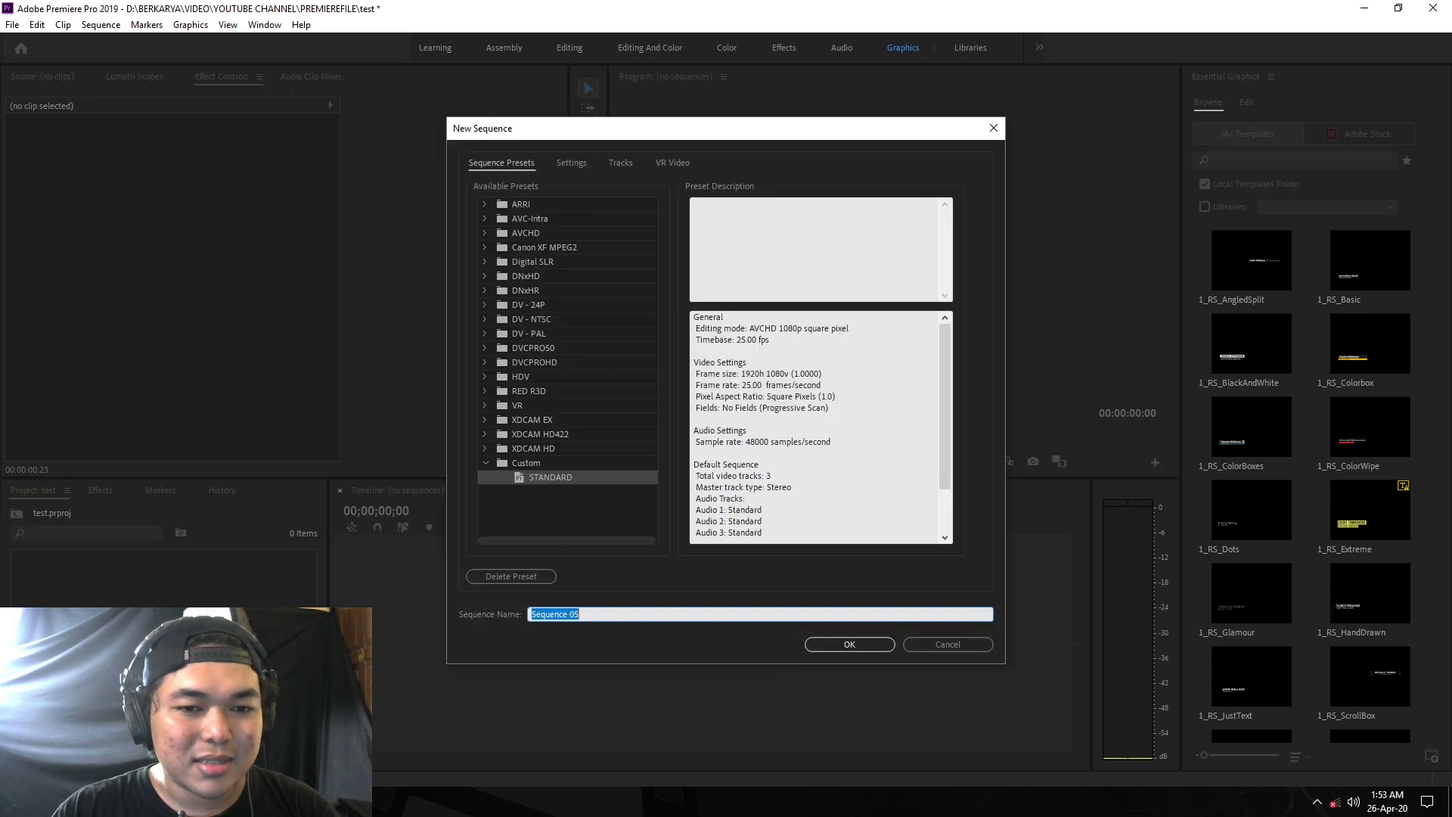
{"action": "key", "text": "Return"}
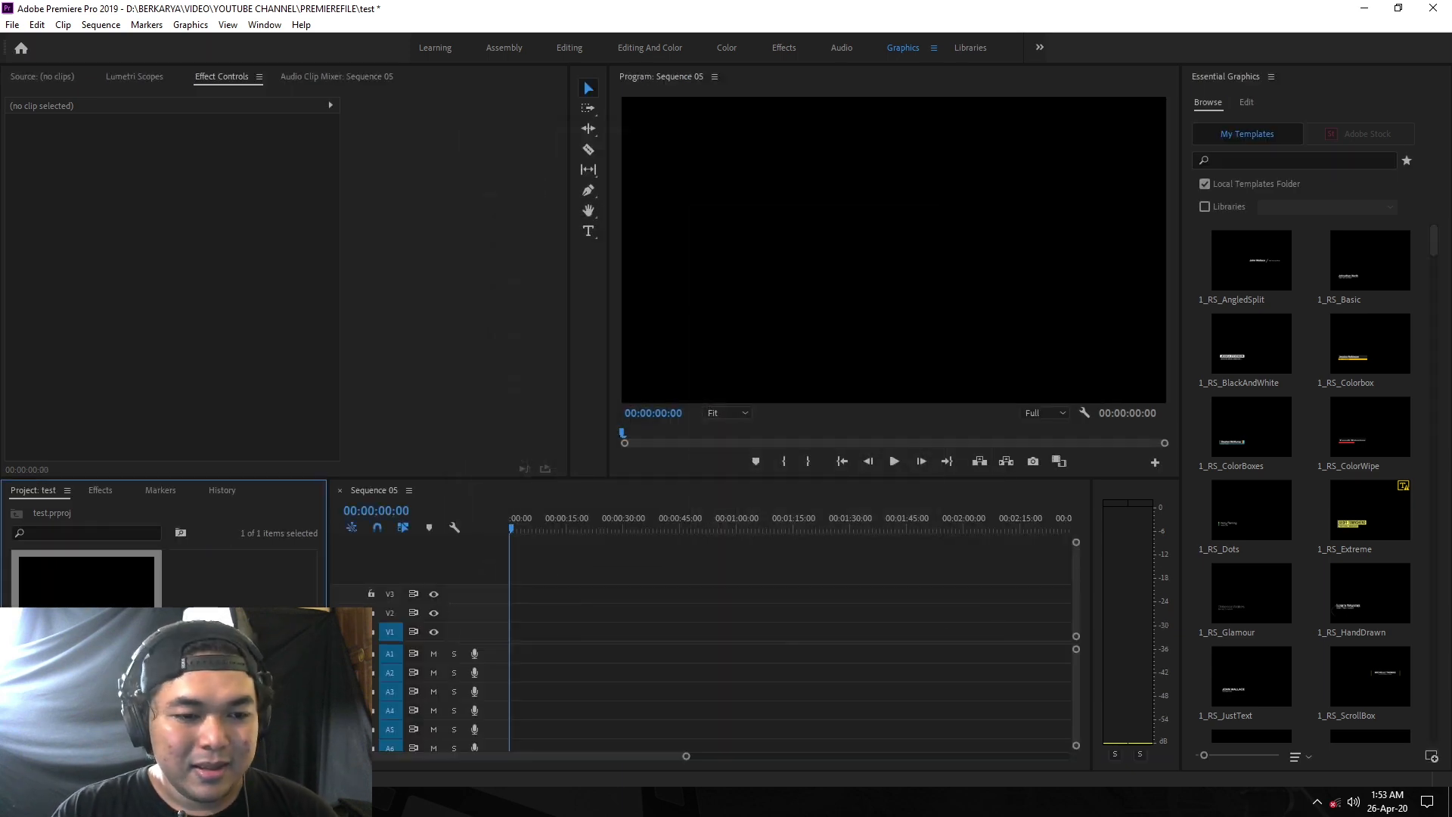
Import the Stopmotion folder from the bahan folder in File Explorer into the Premiere Pro project.
{"action": "key", "text": "alt+Tab"}
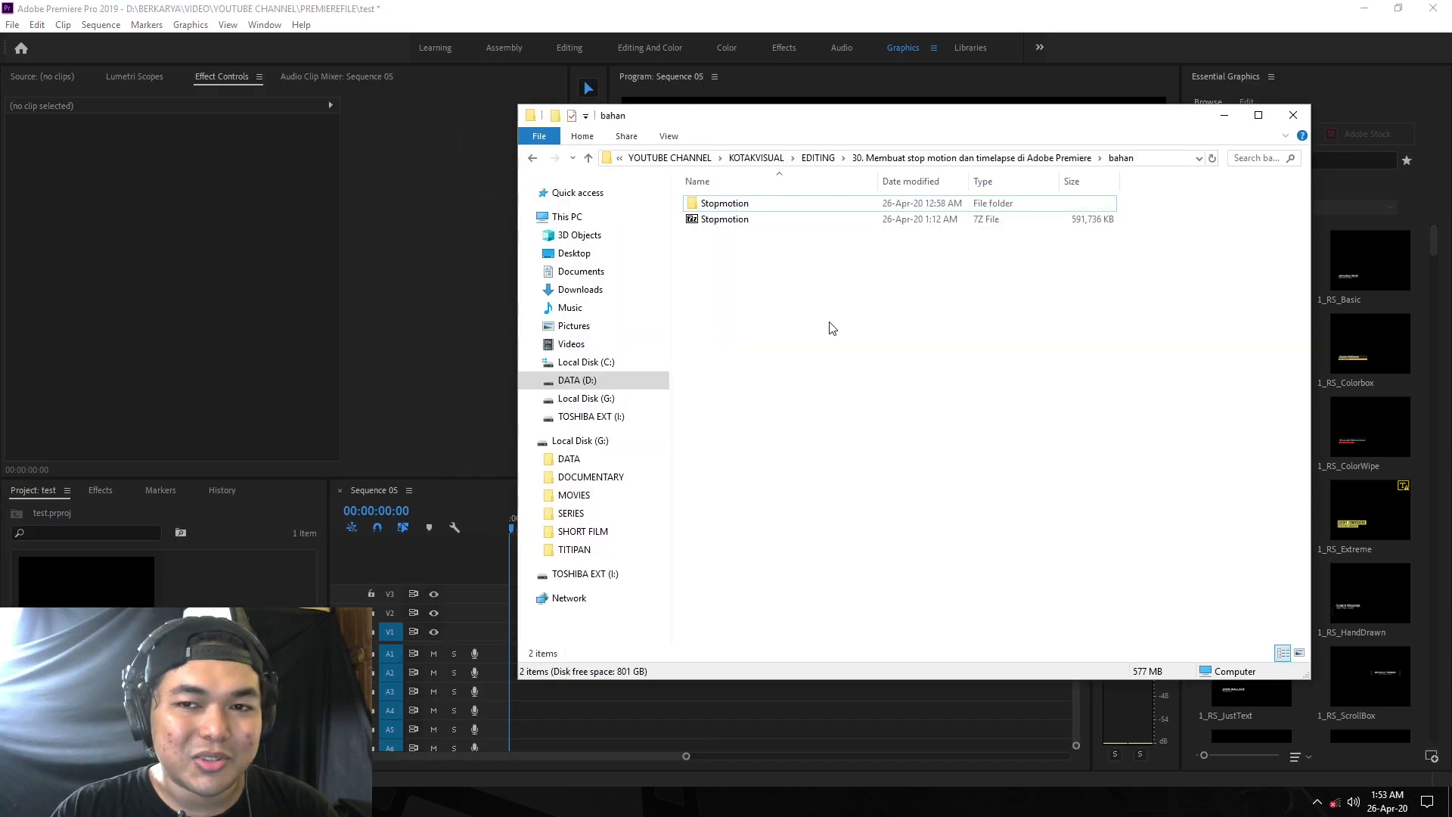
{"action": "left_click_drag", "start_coordinate": [961, 113], "coordinate": [982, 117]}
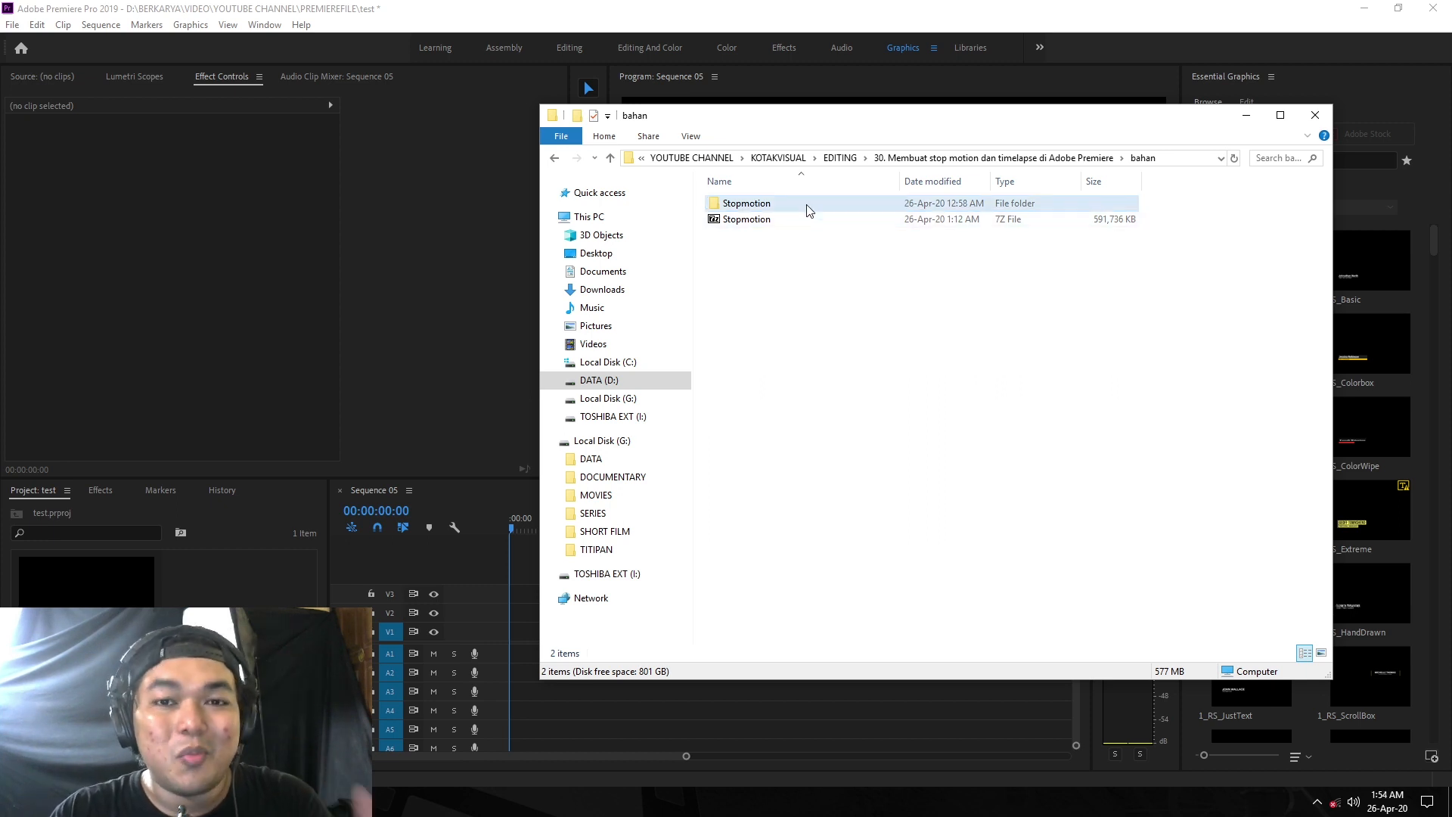
{"action": "left_click", "coordinate": [766, 205]}
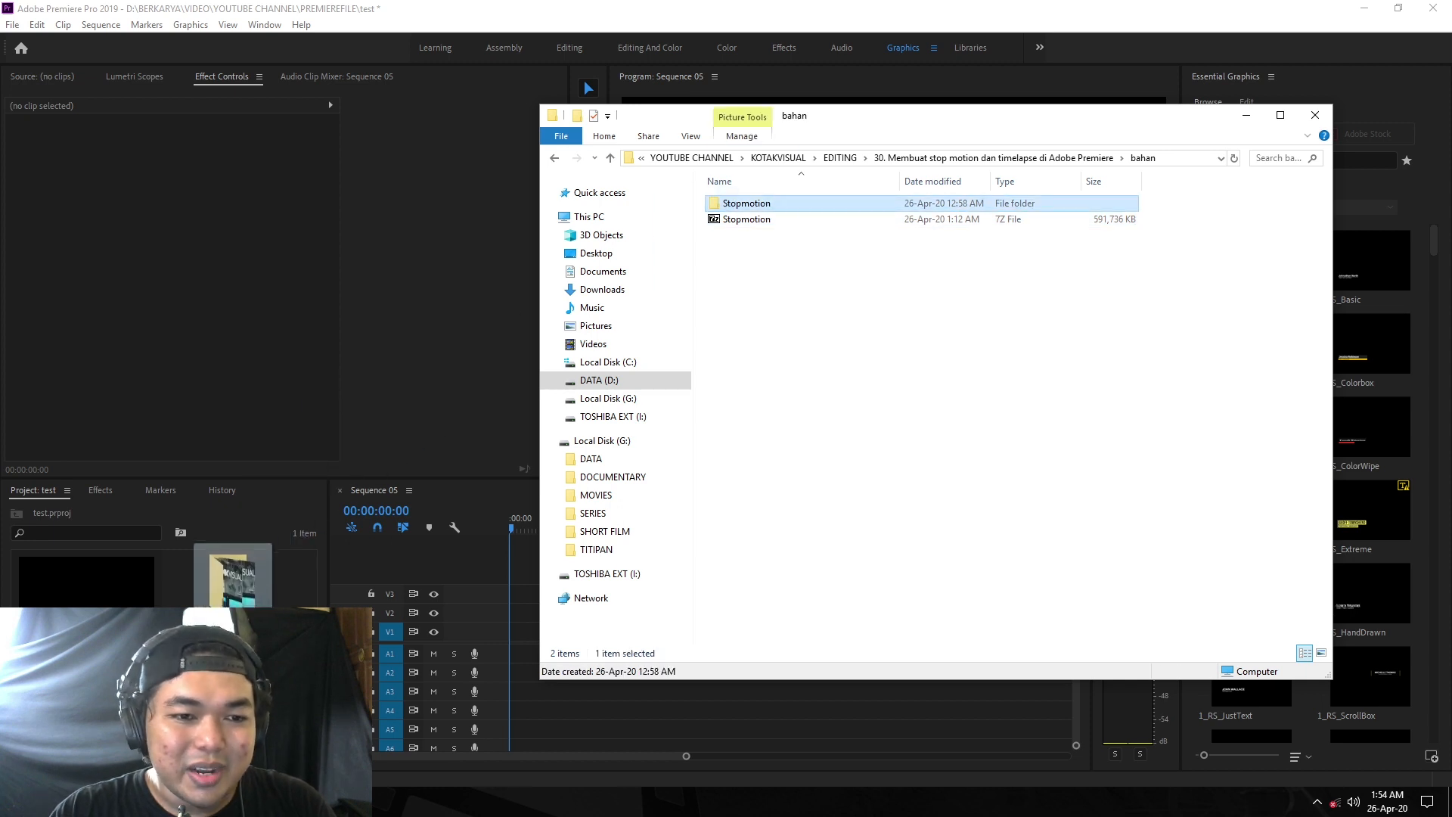
{"action": "left_click", "coordinate": [759, 7]}
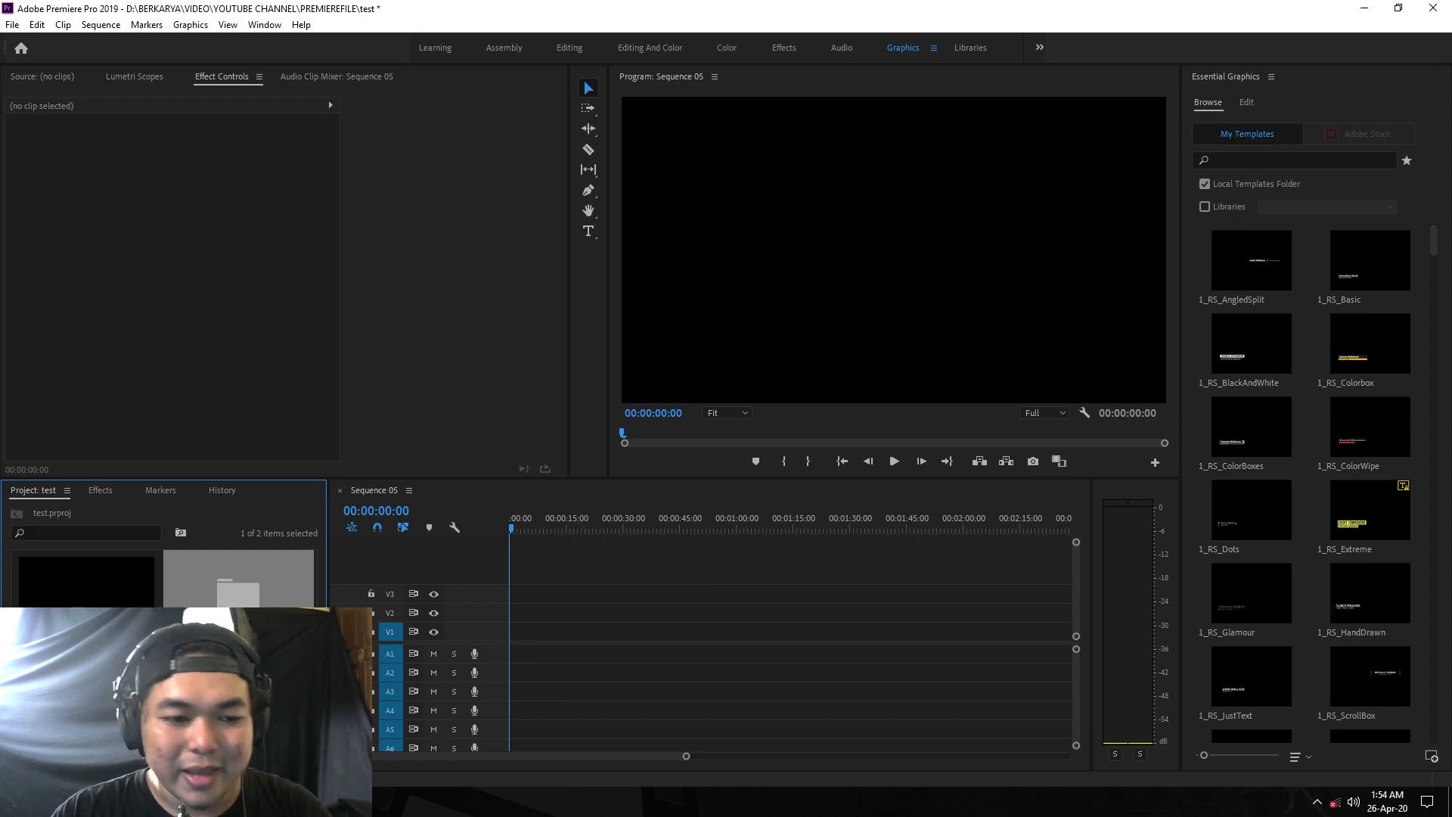
Look through the photos inside the Stopmotion folder in File Explorer, then return to Premiere Pro.
{"action": "key", "text": "alt+Tab"}
{"action": "double_click", "coordinate": [758, 201]}
{"action": "left_click", "coordinate": [742, 235]}
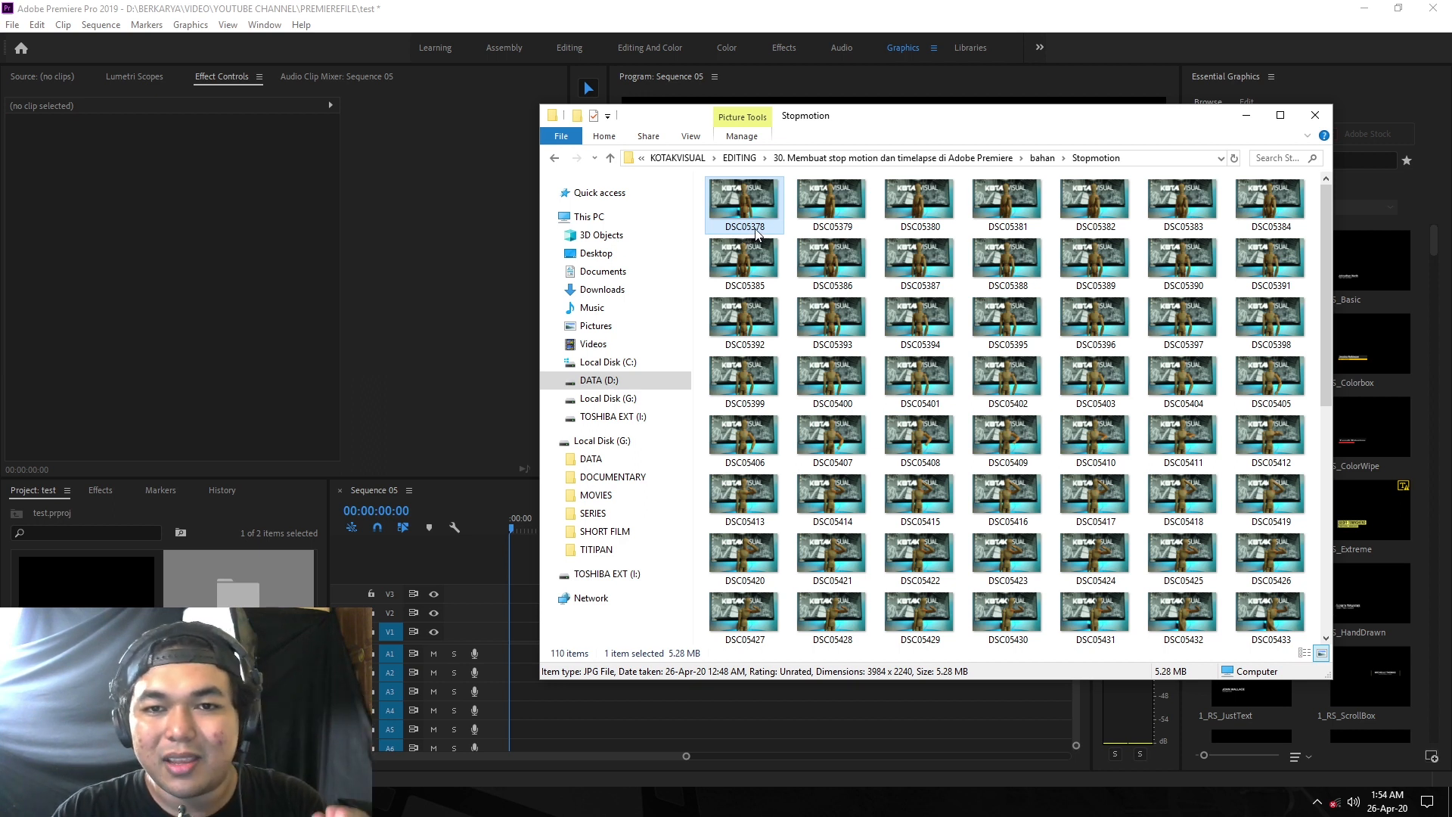
{"action": "left_click", "coordinate": [1246, 115]}
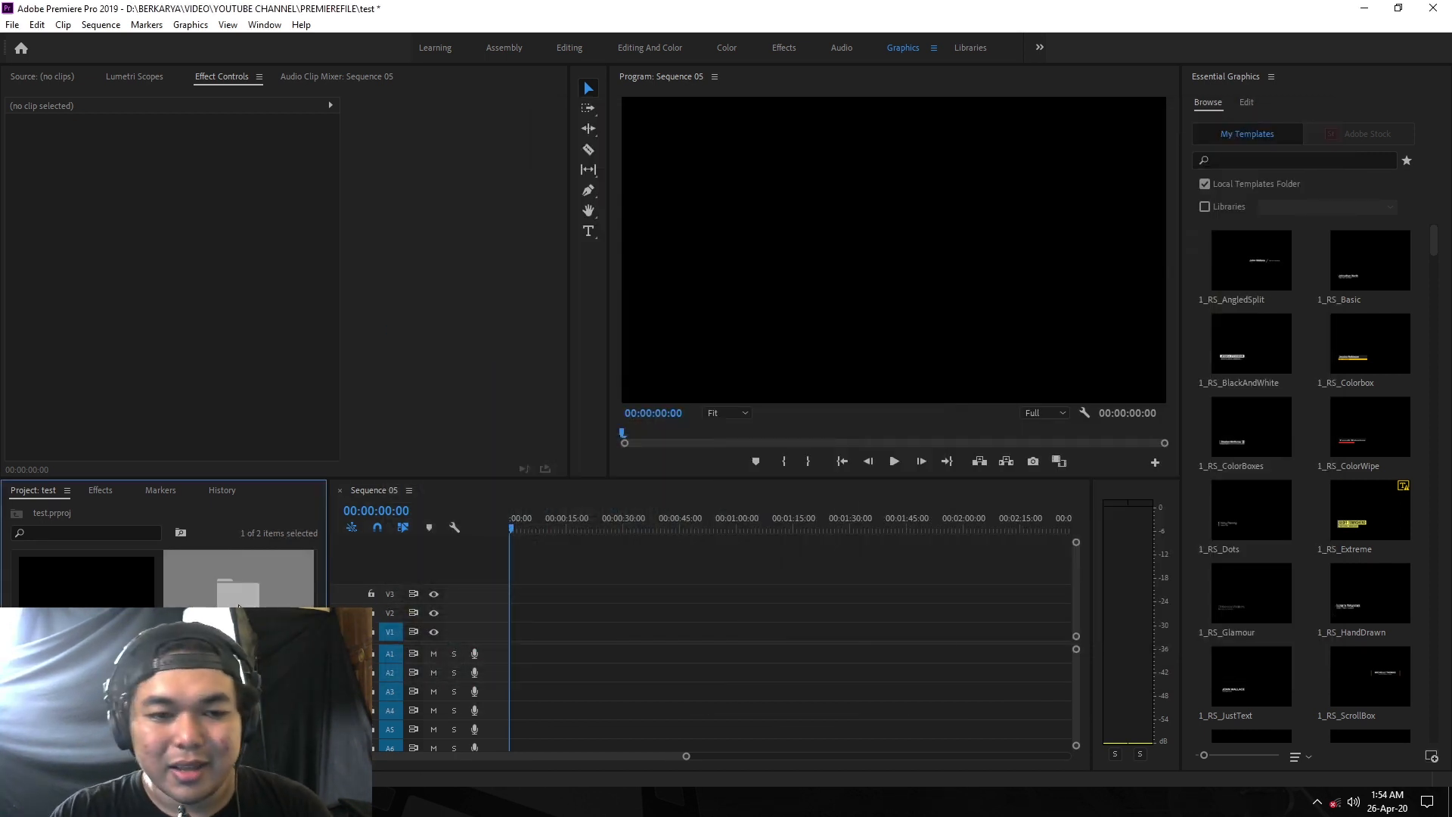
Place the imported Stopmotion bin on track V1 at the start of the sequence.
{"action": "left_click_drag", "start_coordinate": [240, 607], "coordinate": [503, 630]}
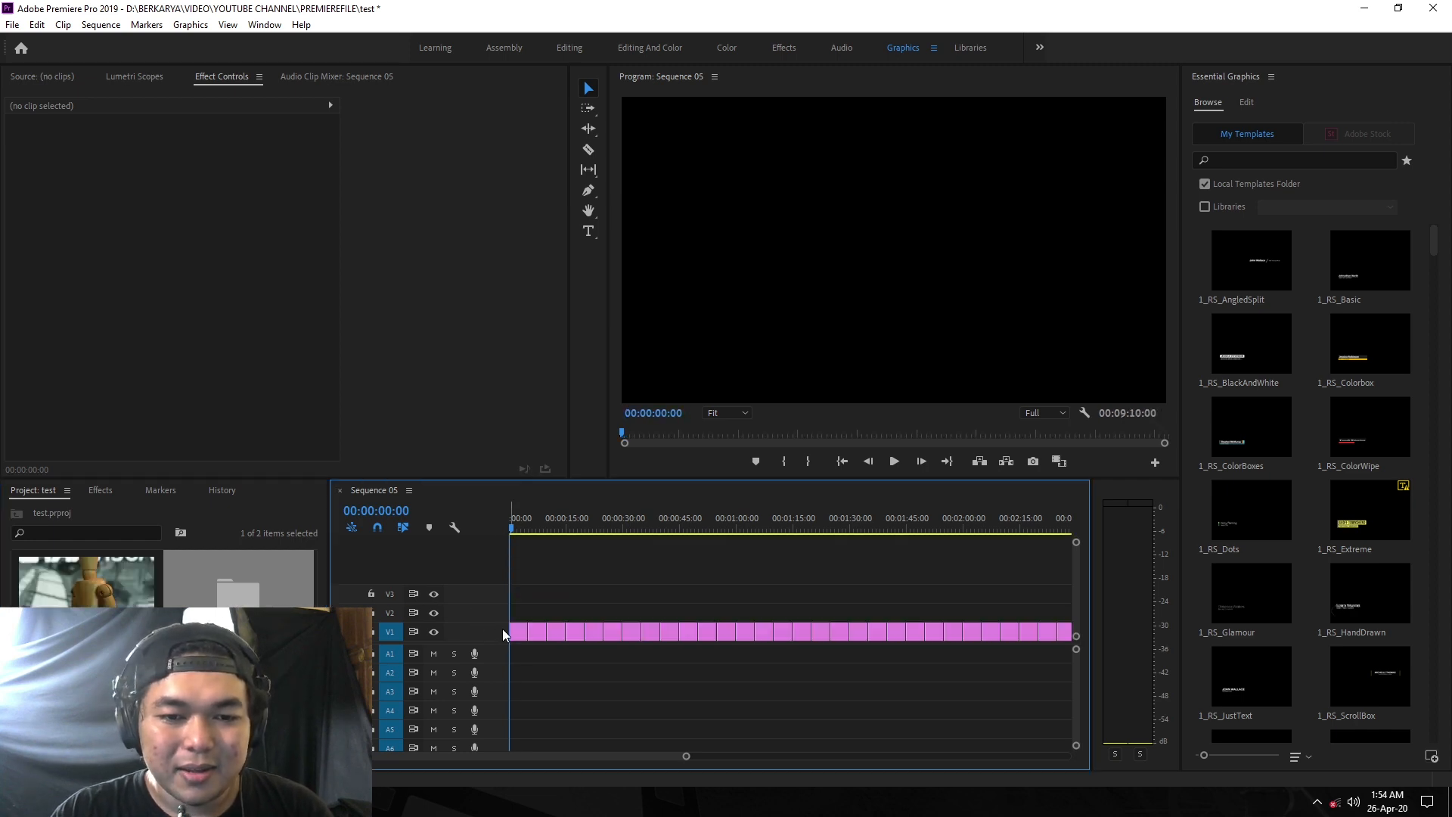
{"action": "key", "text": "backslash"}
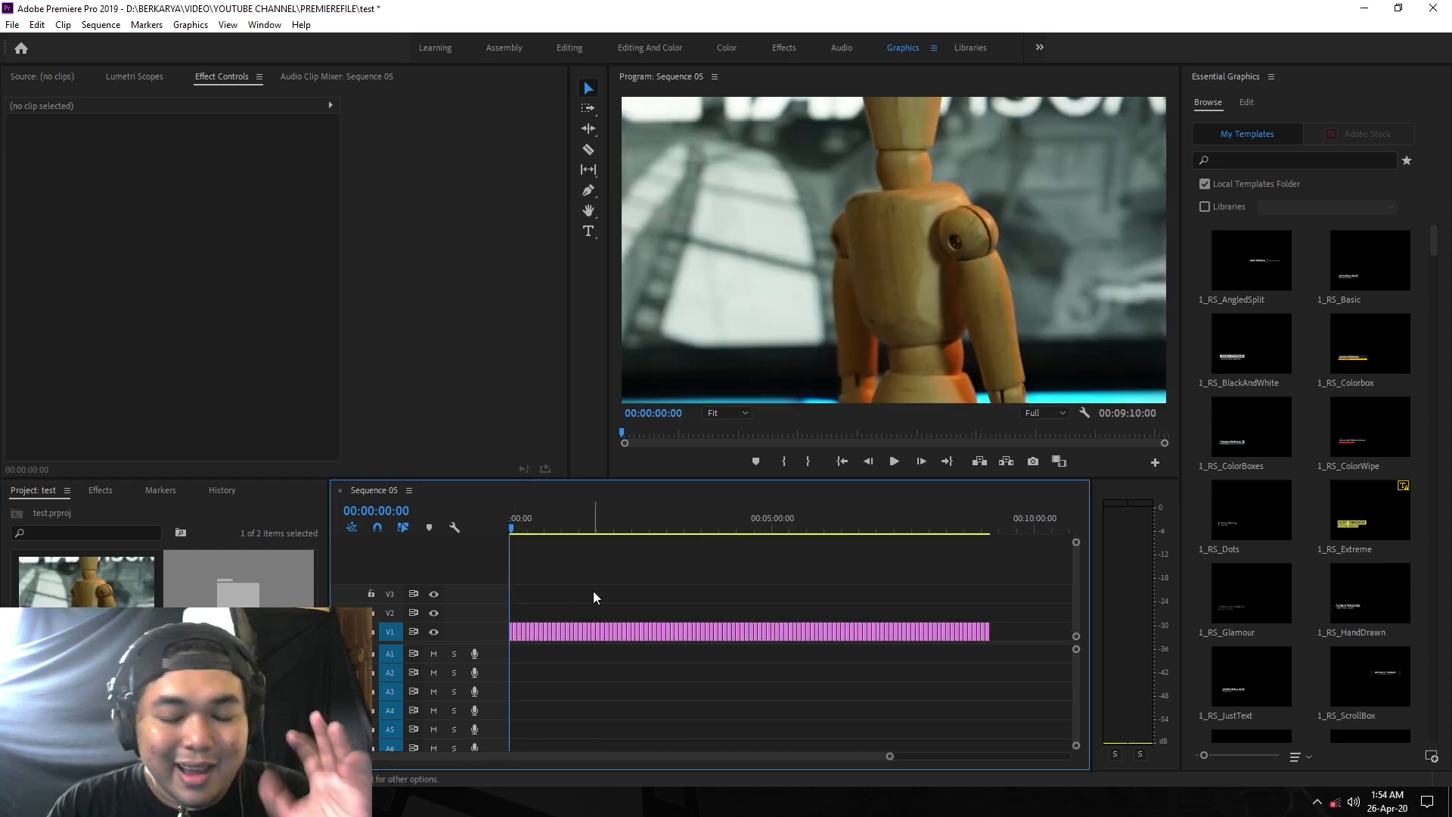
Apply Scale to Frame Size to all the photo clips on track V1.
{"action": "left_click_drag", "start_coordinate": [1006, 629], "coordinate": [480, 639]}
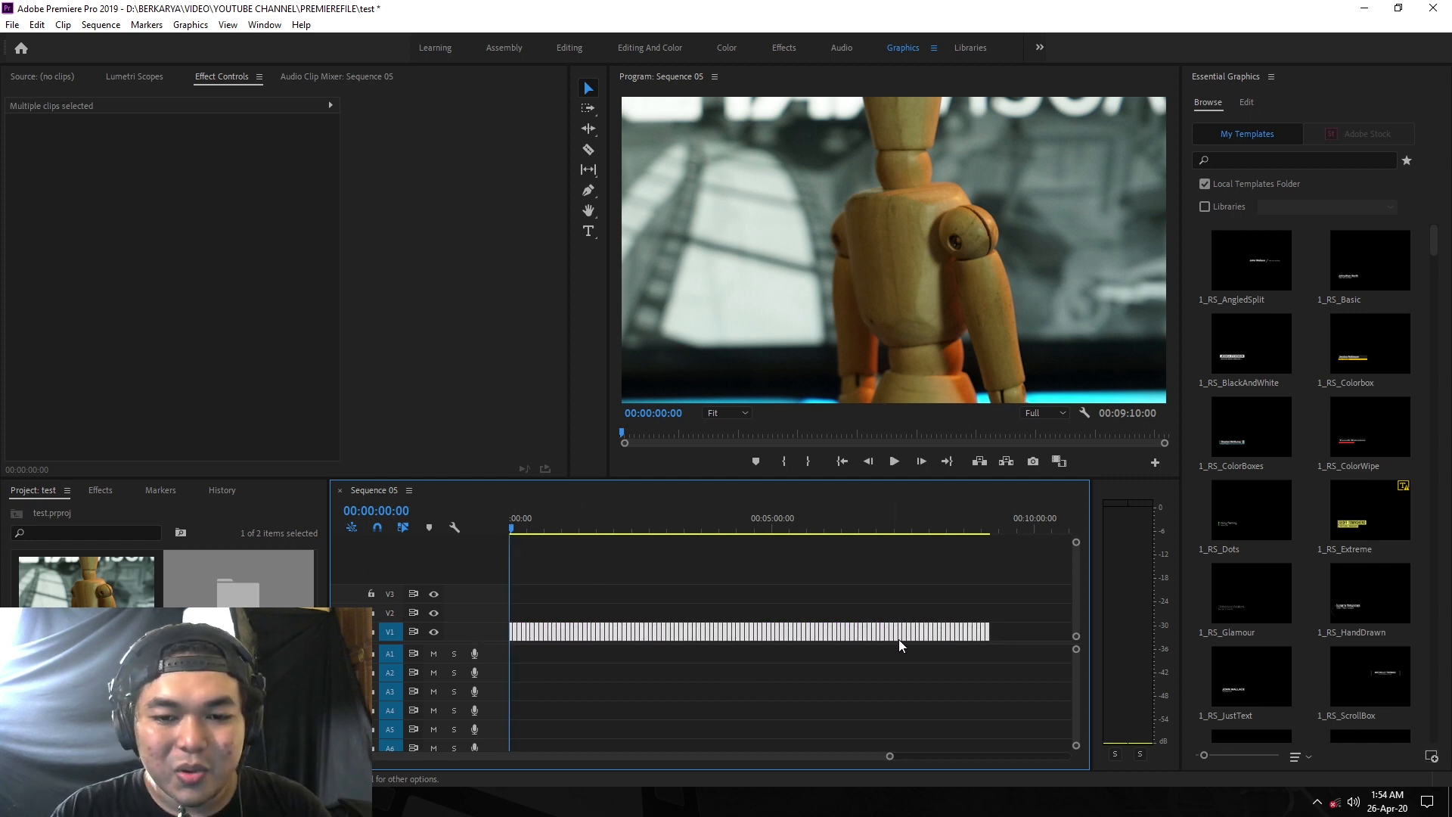
{"action": "right_click", "coordinate": [977, 633]}
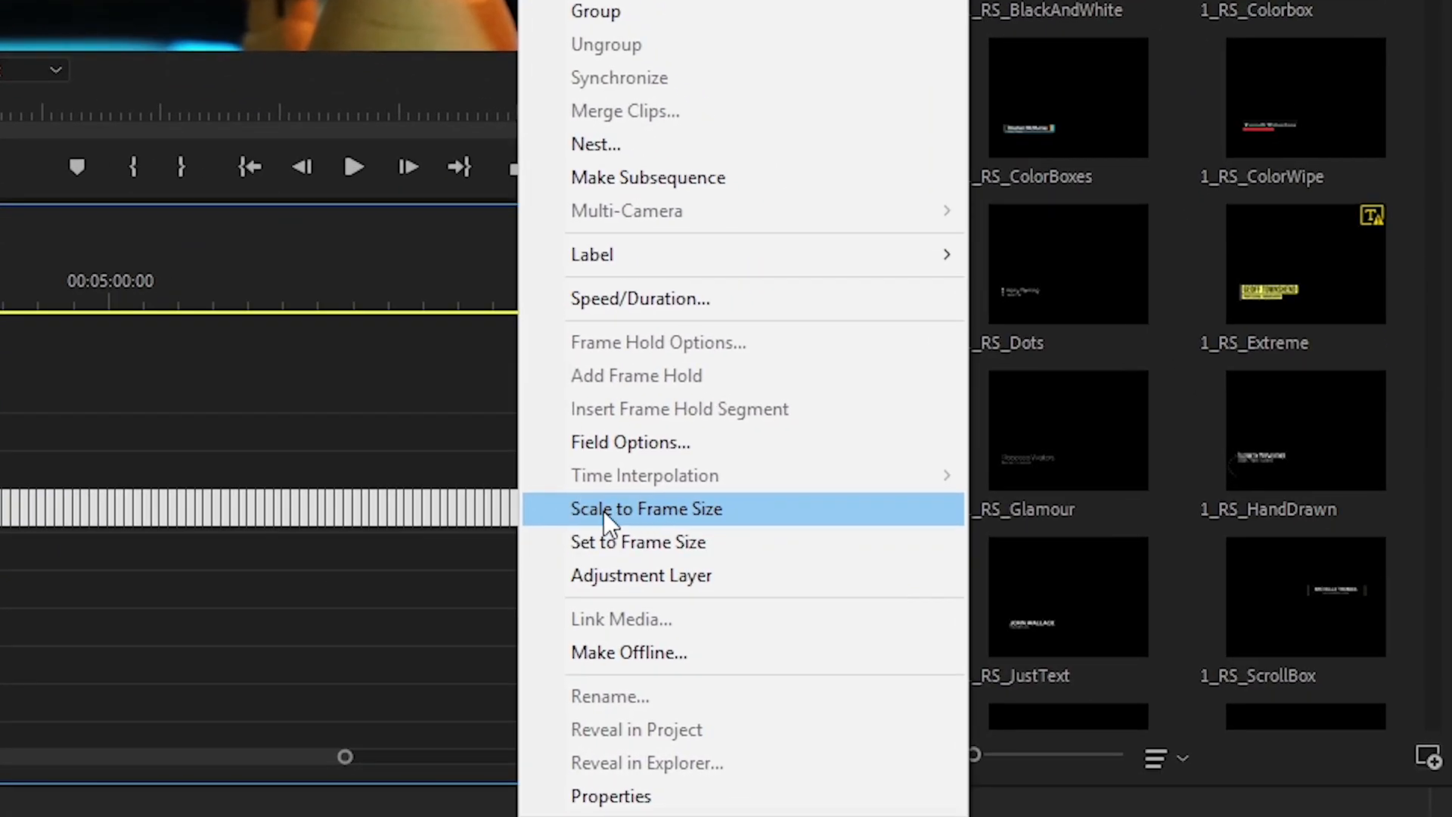
{"action": "left_click", "coordinate": [603, 511]}
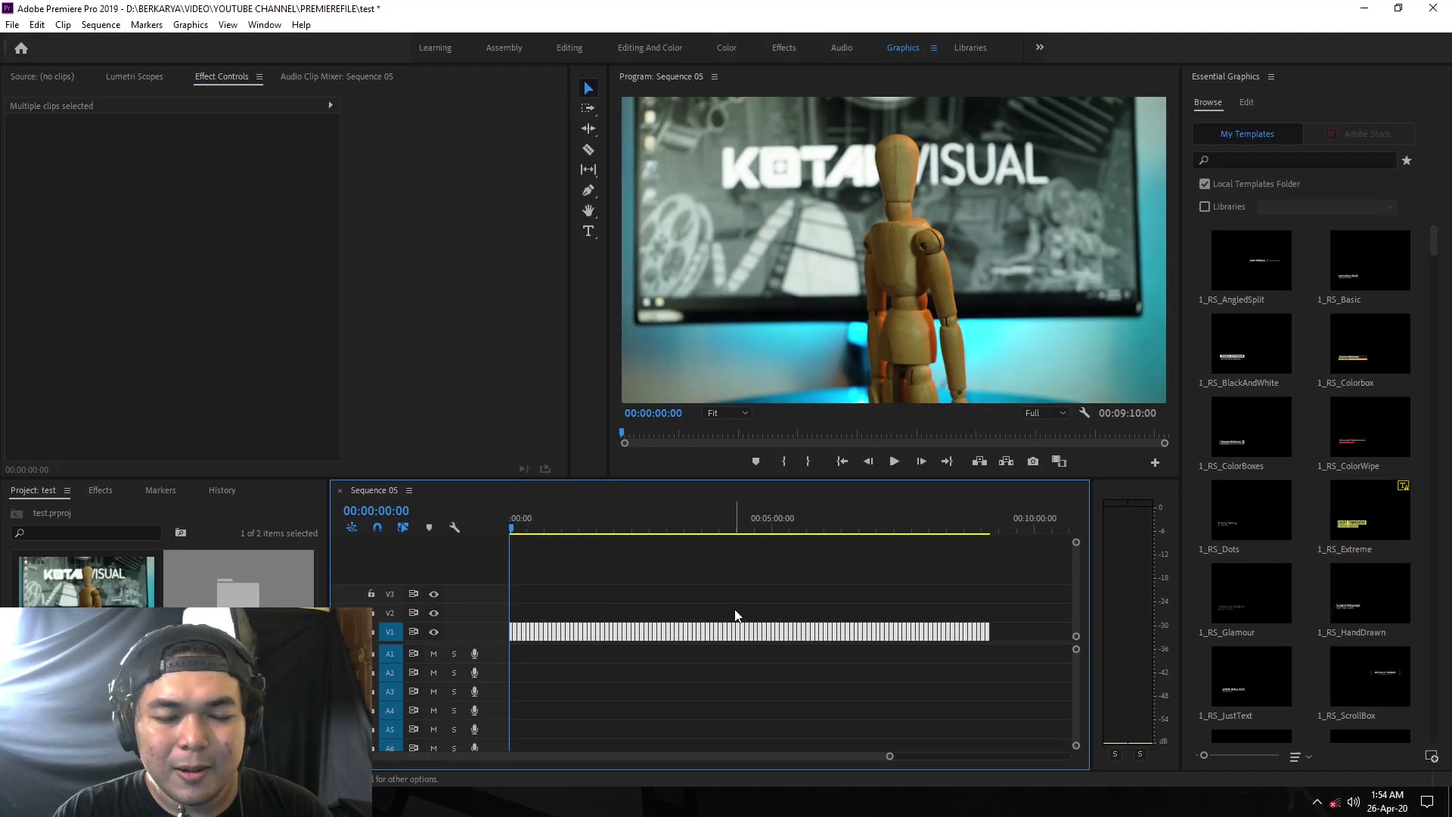
Examine the individual photo clips at the start of the sequence and scrub from the first photo into the second.
{"action": "left_click", "coordinate": [607, 581]}
{"action": "key", "text": "="}
{"action": "key", "text": "="}
{"action": "key", "text": "="}
{"action": "key", "text": "="}
{"action": "key", "text": "="}
{"action": "key", "text": "="}
{"action": "key", "text": "="}
{"action": "key", "text": "="}
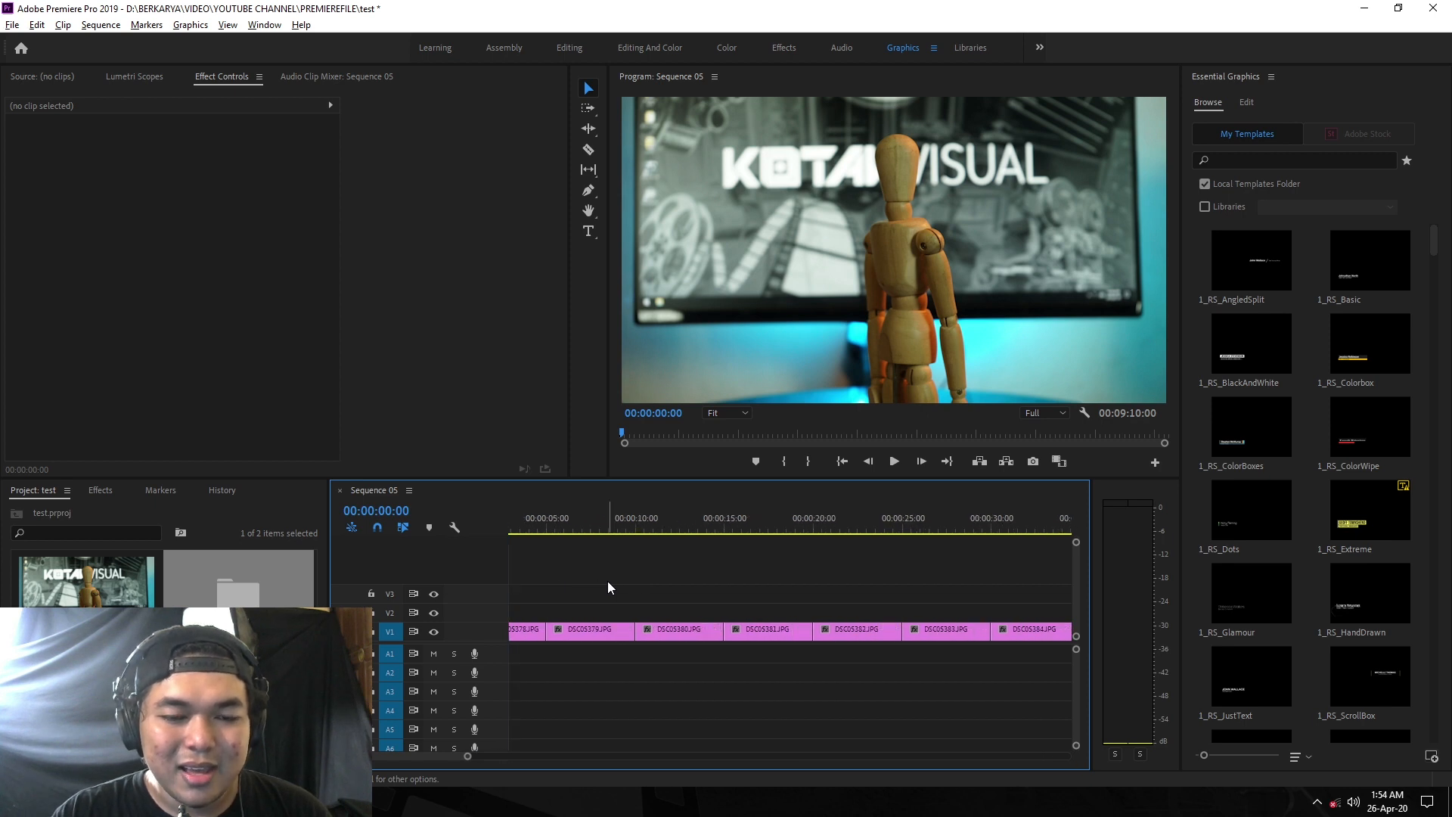
{"action": "left_click", "coordinate": [579, 635]}
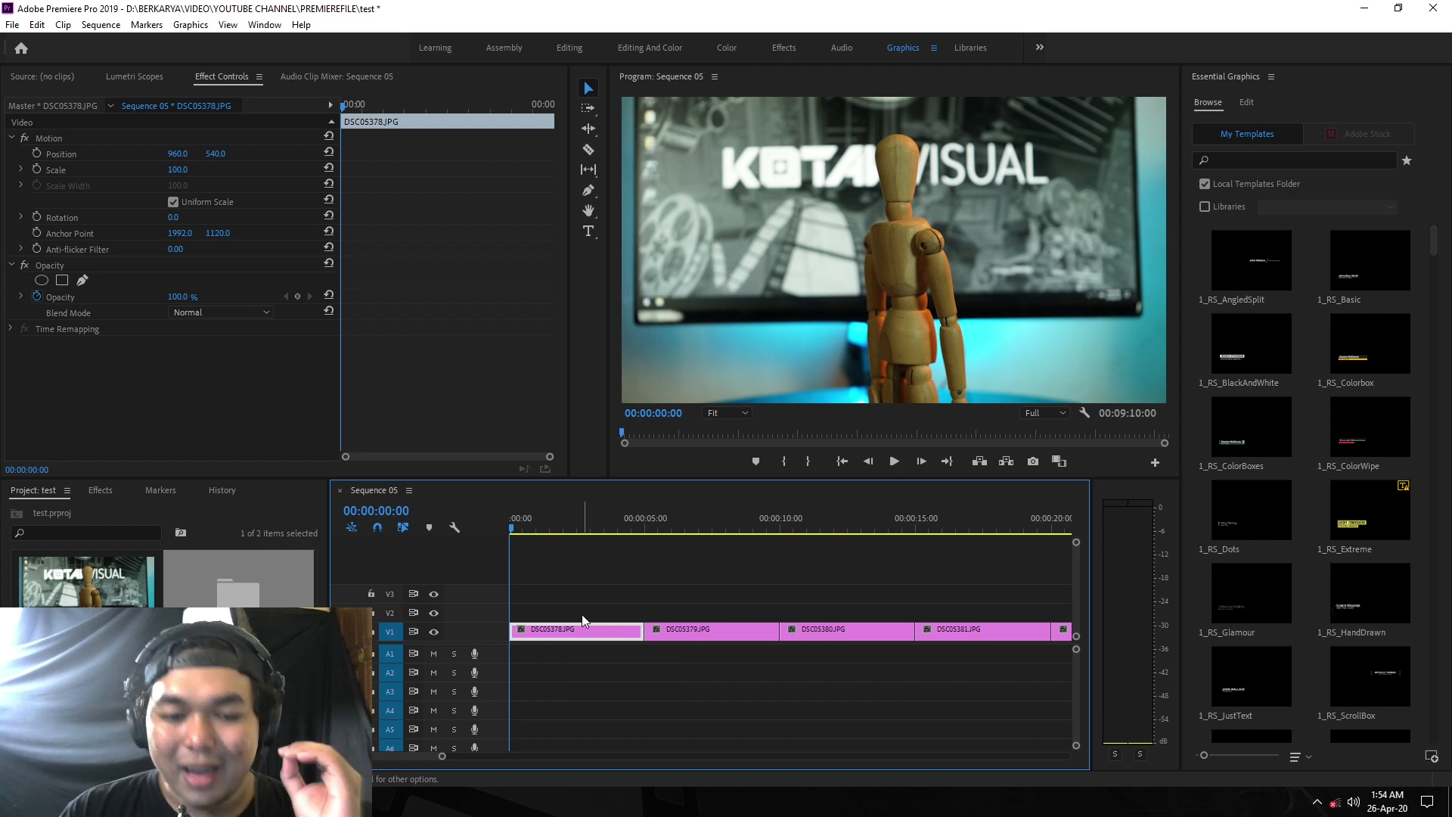
{"action": "left_click_drag", "start_coordinate": [546, 528], "coordinate": [669, 536]}
Set the duration of all photo clips to one frame each, with Ripple Edit, Shifting Trailing Clips enabled.
{"action": "scroll", "coordinate": [636, 598], "scroll_direction": "down", "scroll_amount": 10}
{"action": "left_click_drag", "start_coordinate": [833, 632], "coordinate": [529, 637]}
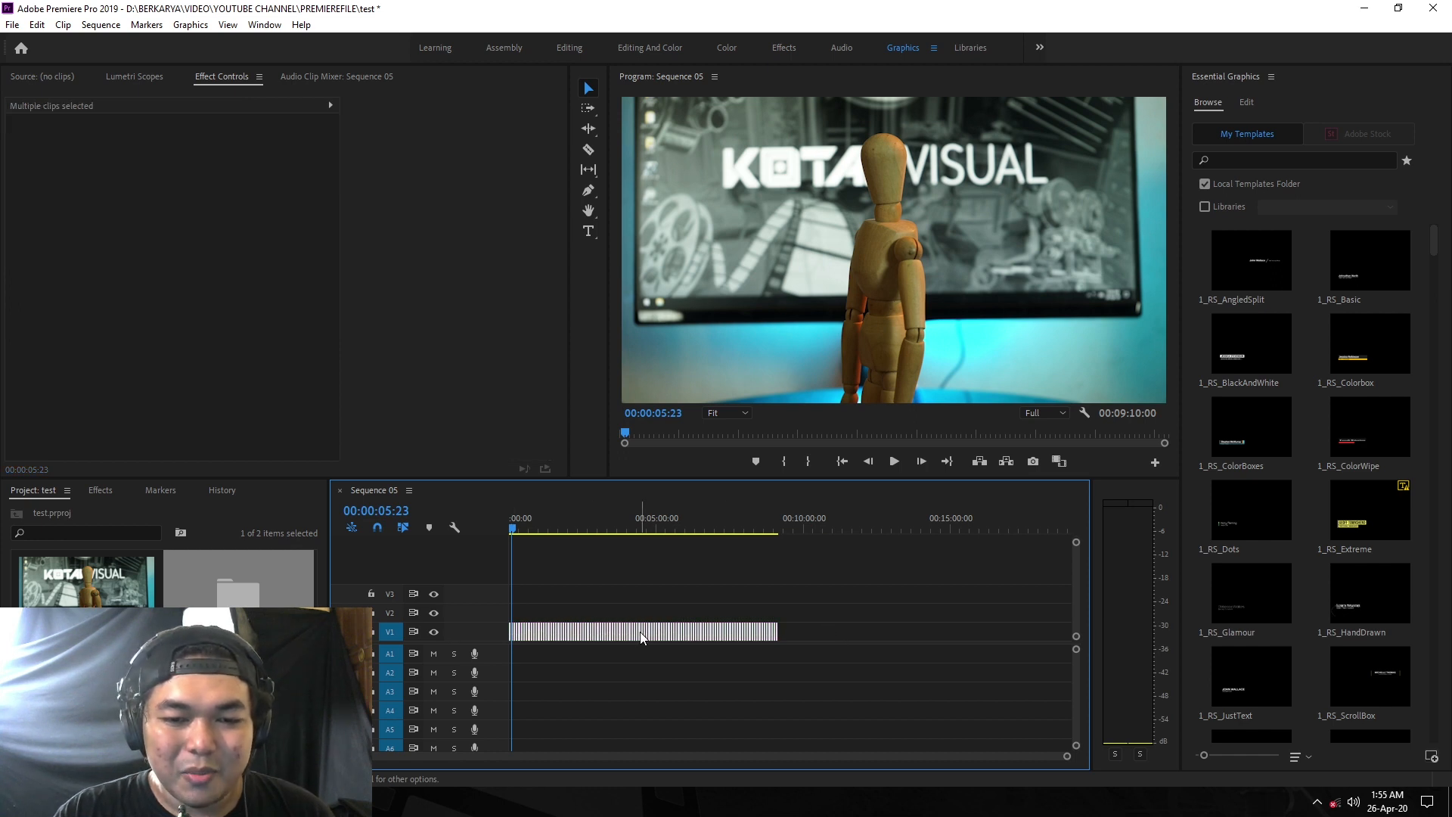
{"action": "right_click", "coordinate": [641, 639]}
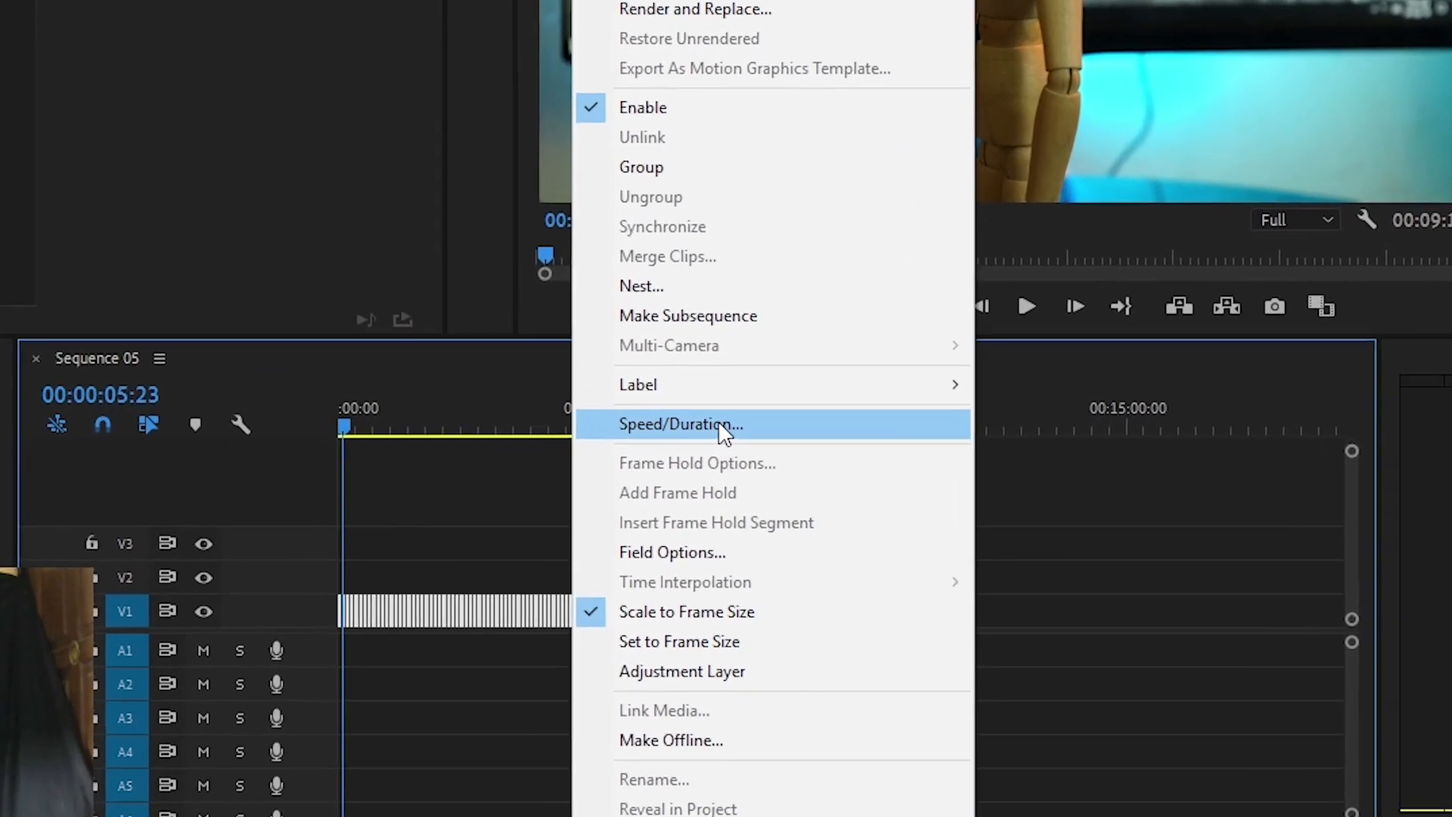
{"action": "left_click", "coordinate": [719, 454]}
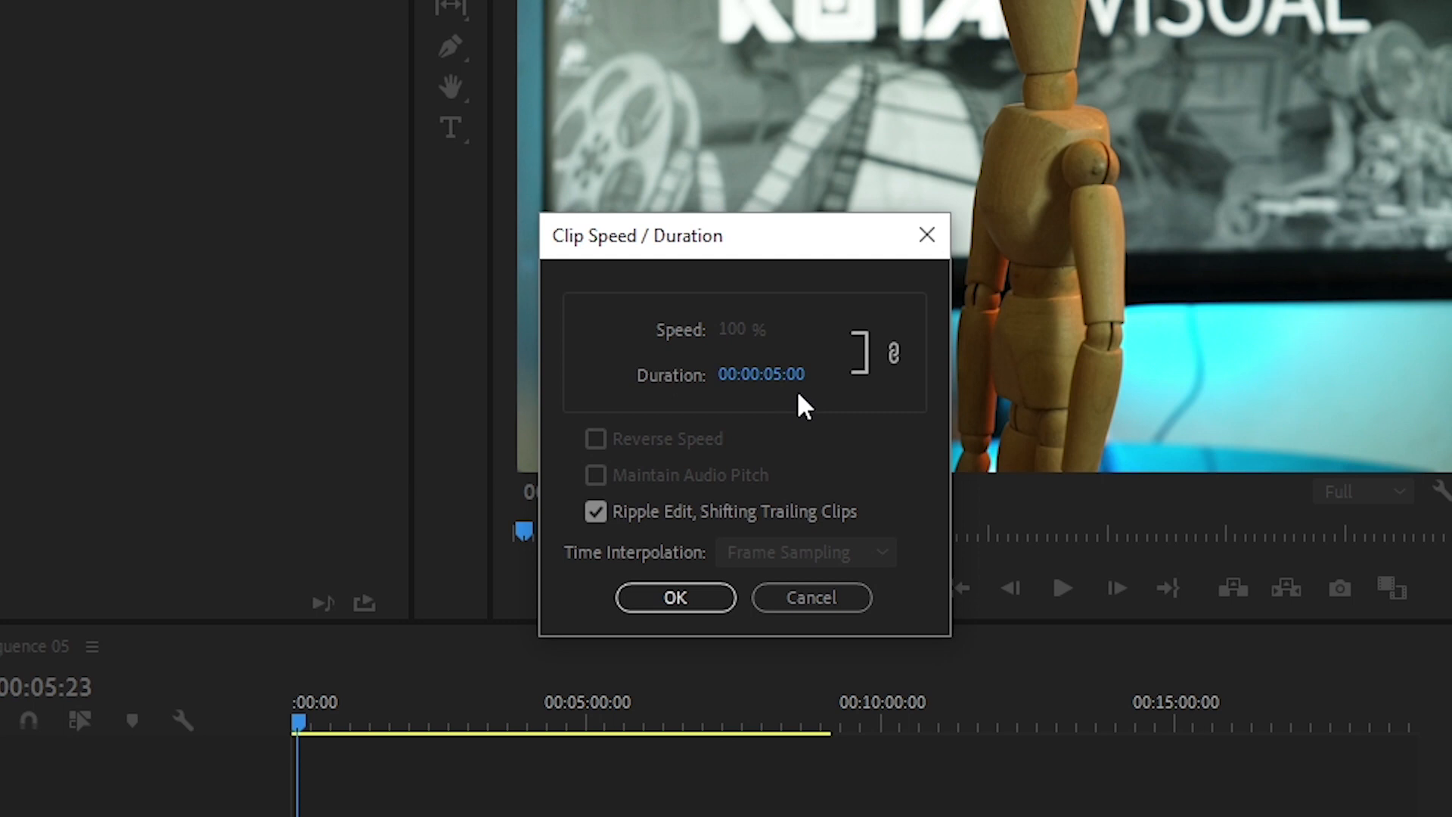
{"action": "left_click_drag", "start_coordinate": [786, 386], "coordinate": [595, 392]}
{"action": "left_click", "coordinate": [675, 605]}
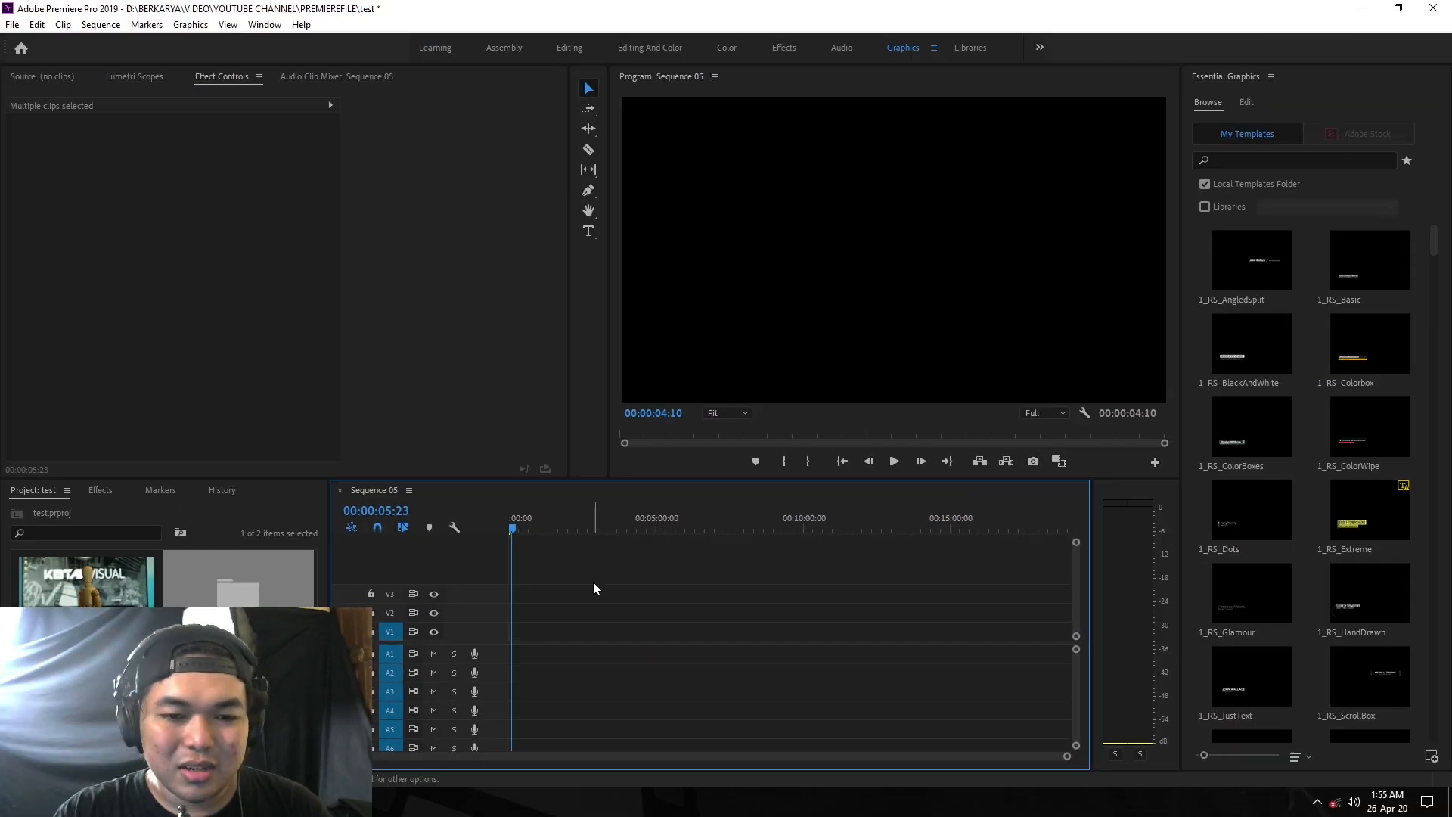
Play the shortened photo sequence from its start to check the stop-motion movement.
{"action": "scroll", "coordinate": [498, 722], "scroll_direction": "up", "scroll_amount": 3}
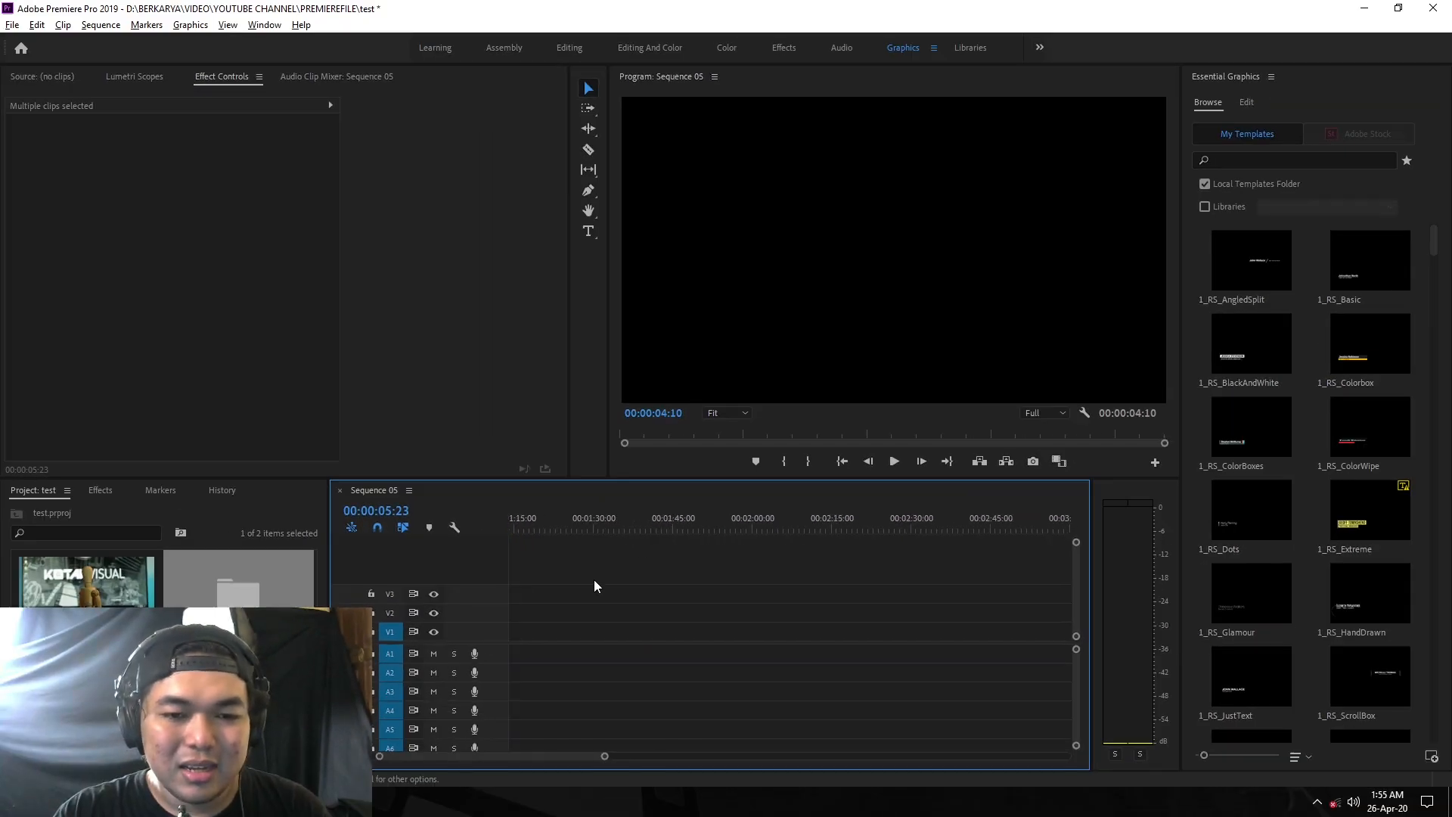
{"action": "left_click_drag", "start_coordinate": [636, 436], "coordinate": [622, 436]}
{"action": "scroll", "coordinate": [540, 572], "scroll_direction": "up", "scroll_amount": 5}
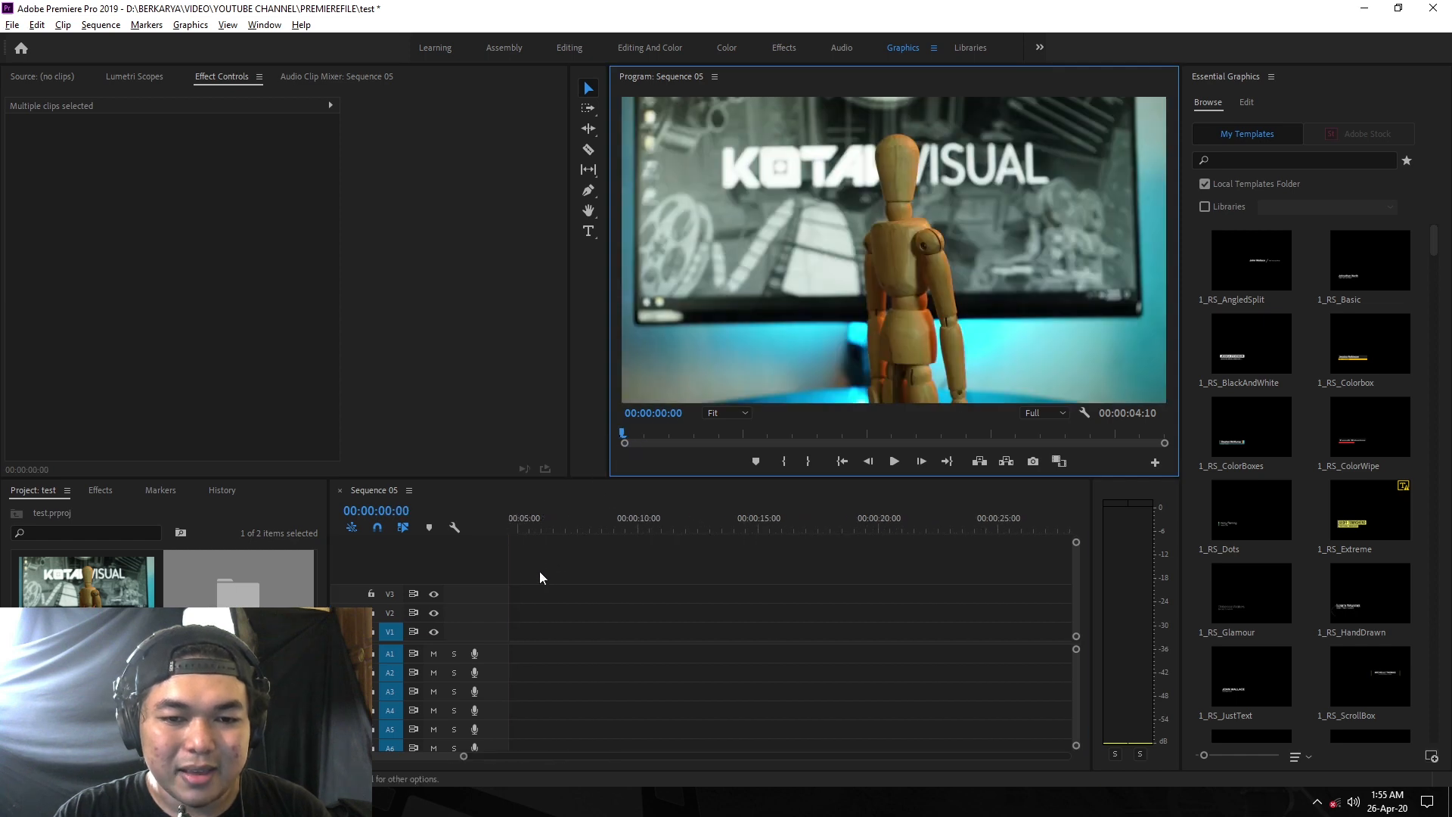
{"action": "scroll", "coordinate": [540, 572], "scroll_direction": "up", "scroll_amount": 8}
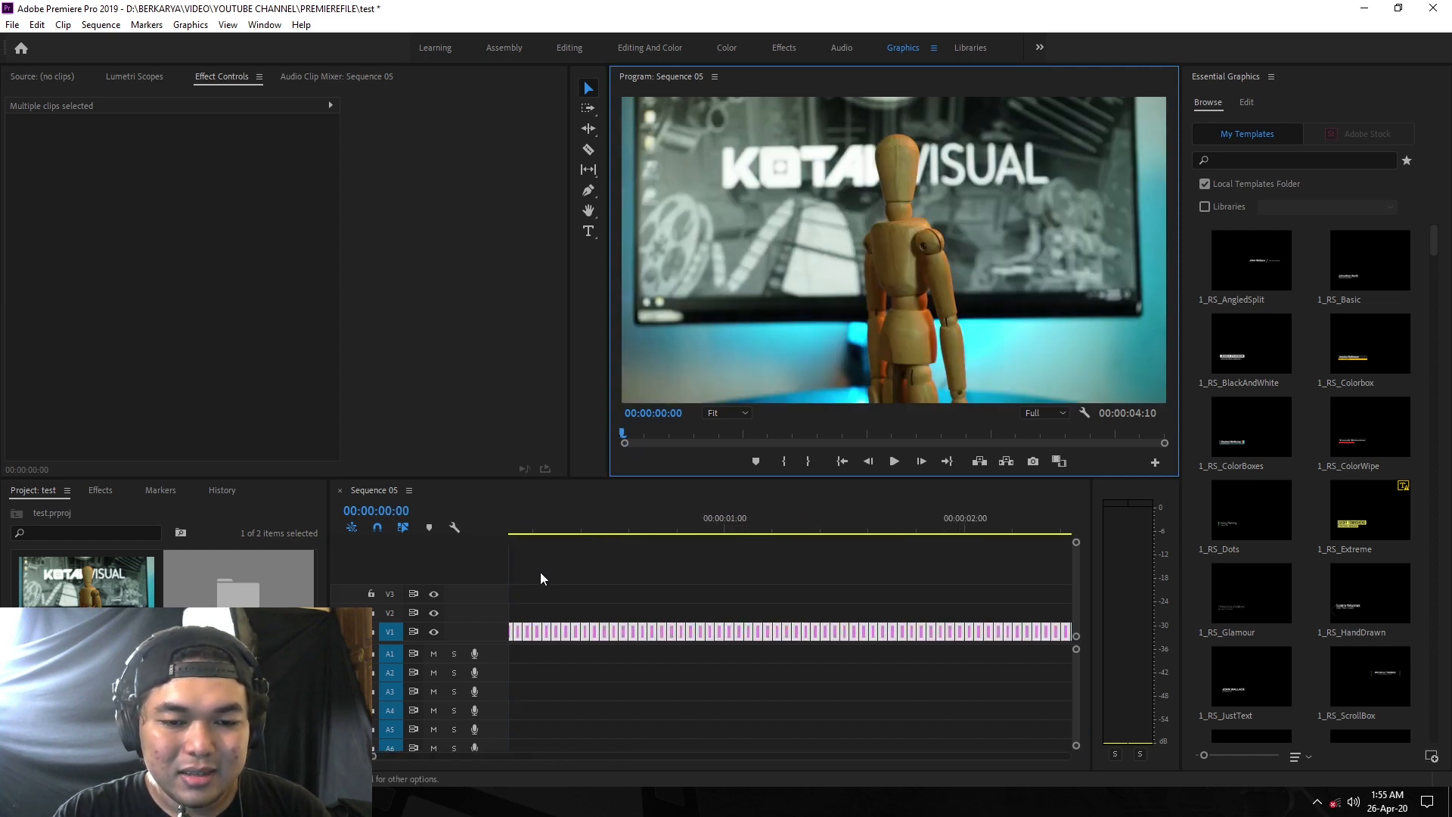
{"action": "left_click", "coordinate": [501, 530]}
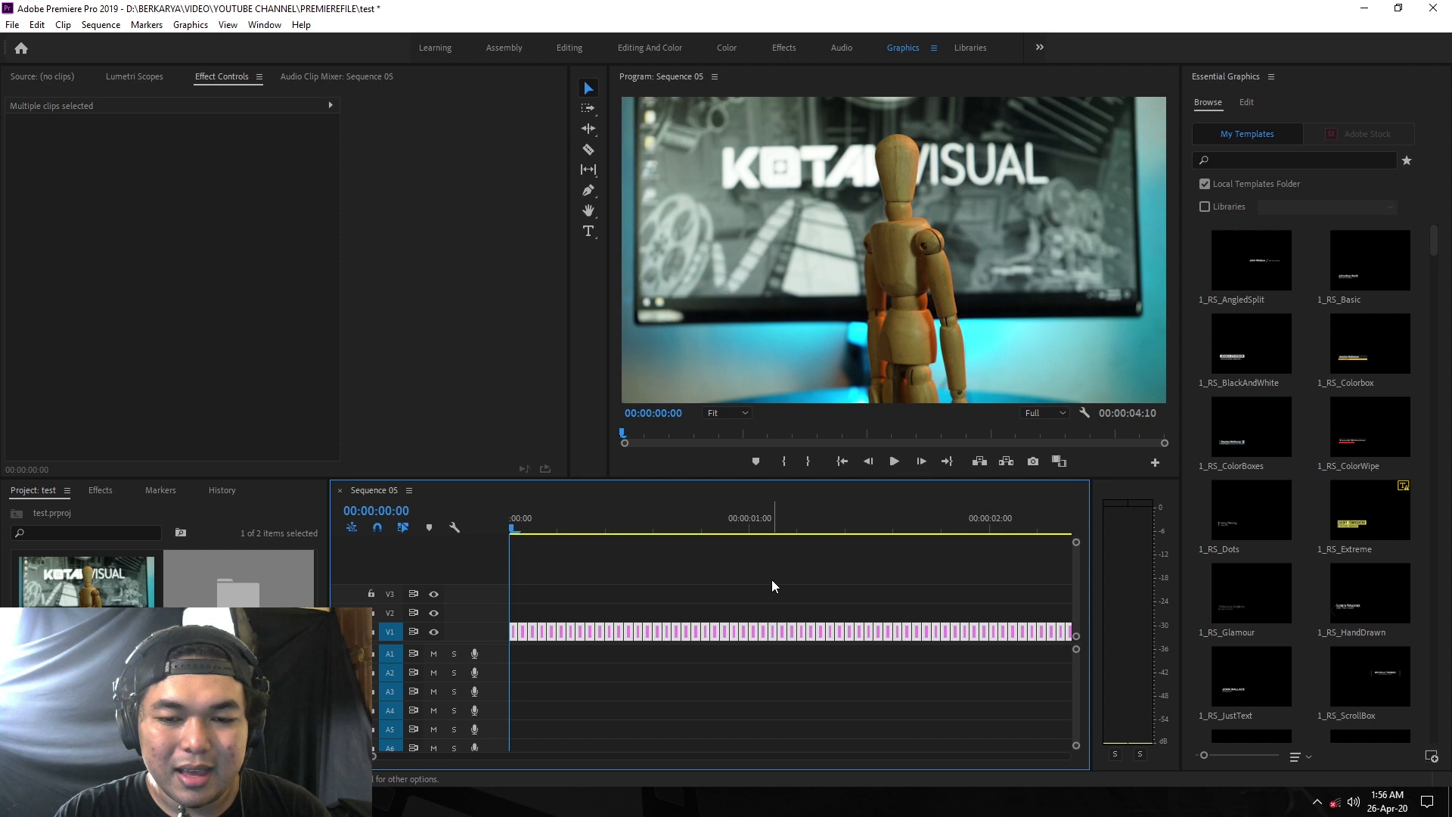
{"action": "key", "text": "space"}
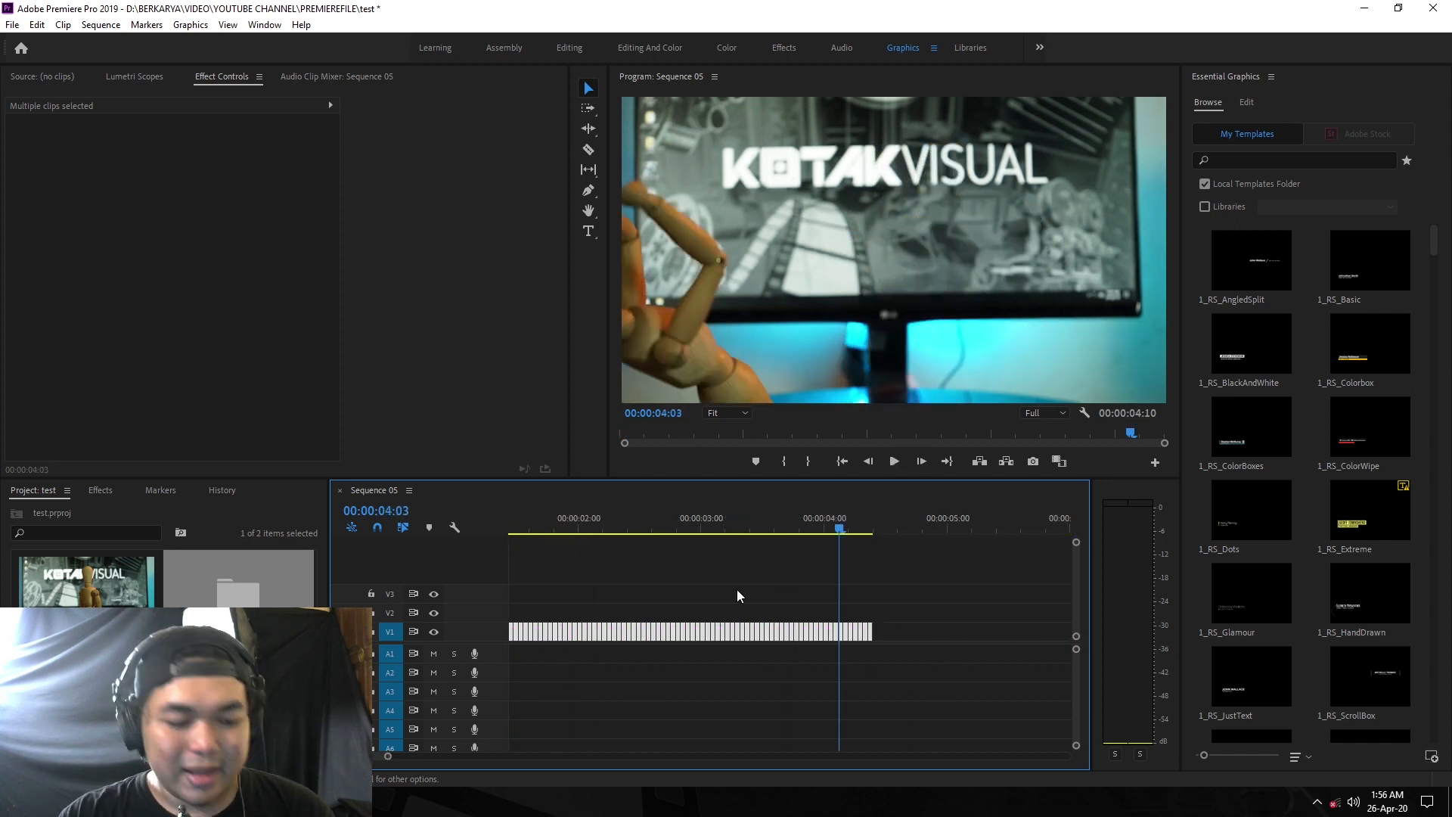
{"action": "scroll", "coordinate": [736, 588], "scroll_direction": "down", "scroll_amount": 3}
{"action": "scroll", "coordinate": [736, 589], "scroll_direction": "up", "scroll_amount": 3}
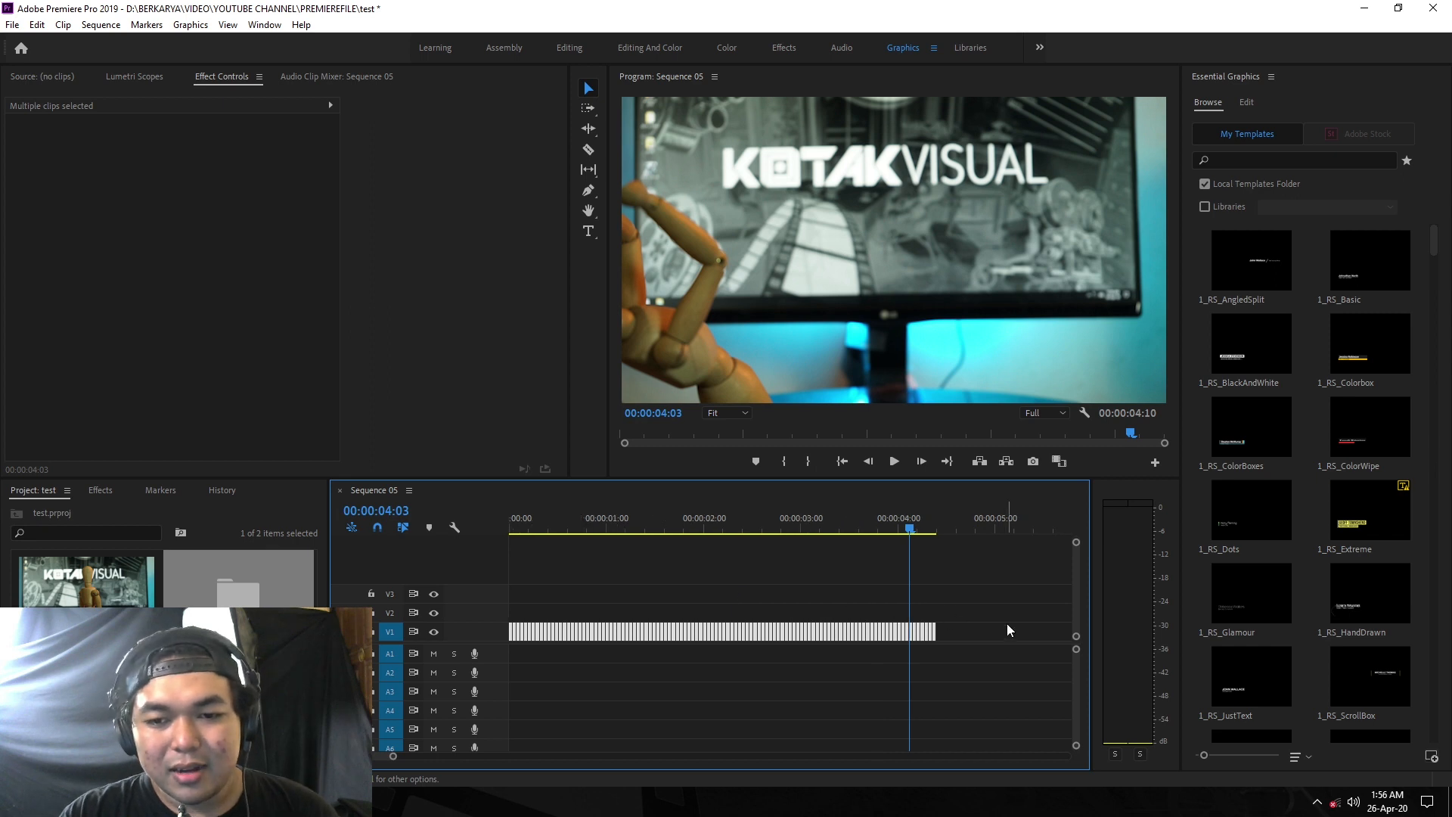
Nest all the photo clips on track V1 into a sequence named "stopmo".
{"action": "left_click", "coordinate": [988, 628]}
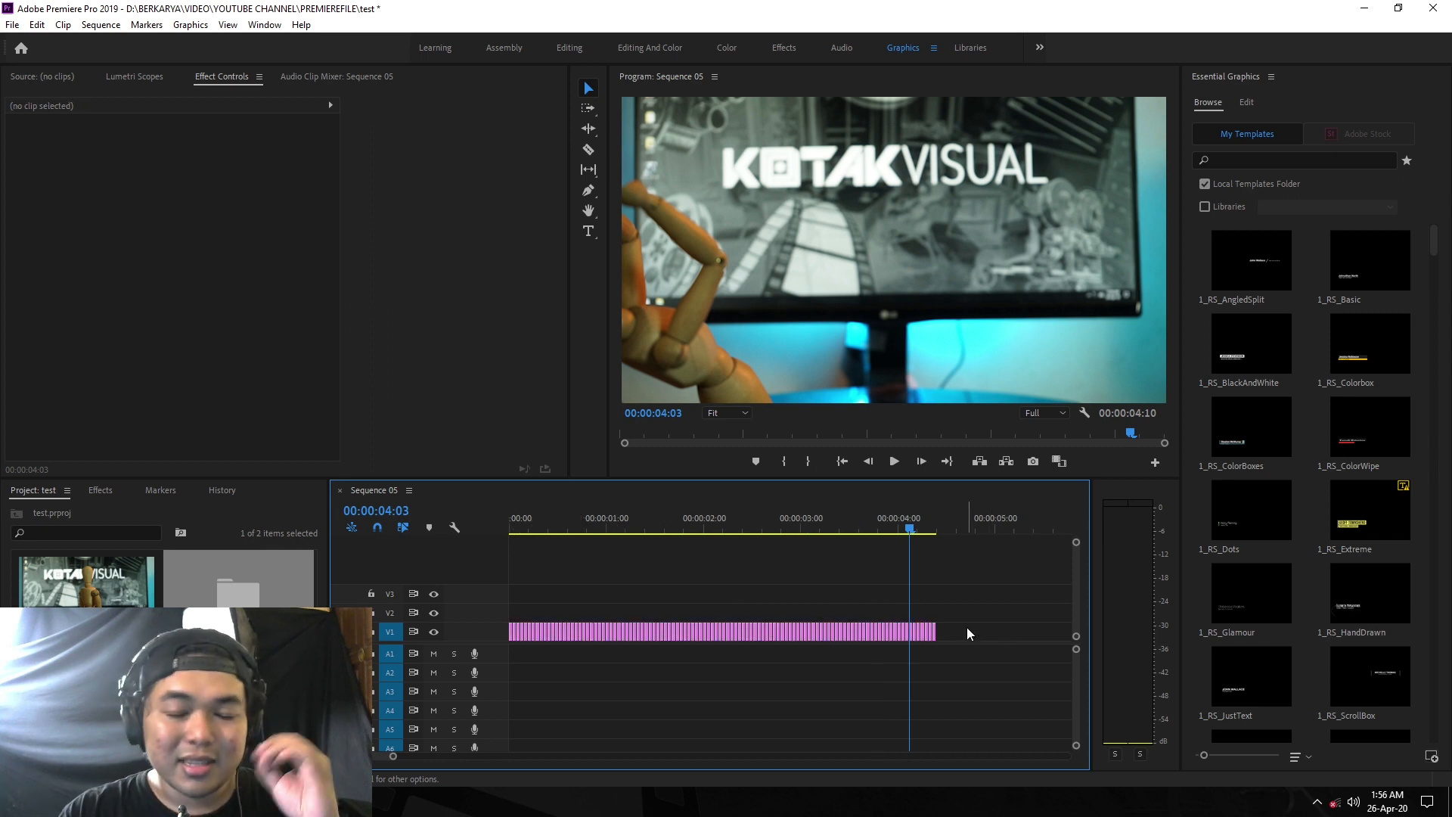
{"action": "left_click_drag", "start_coordinate": [969, 536], "coordinate": [529, 650]}
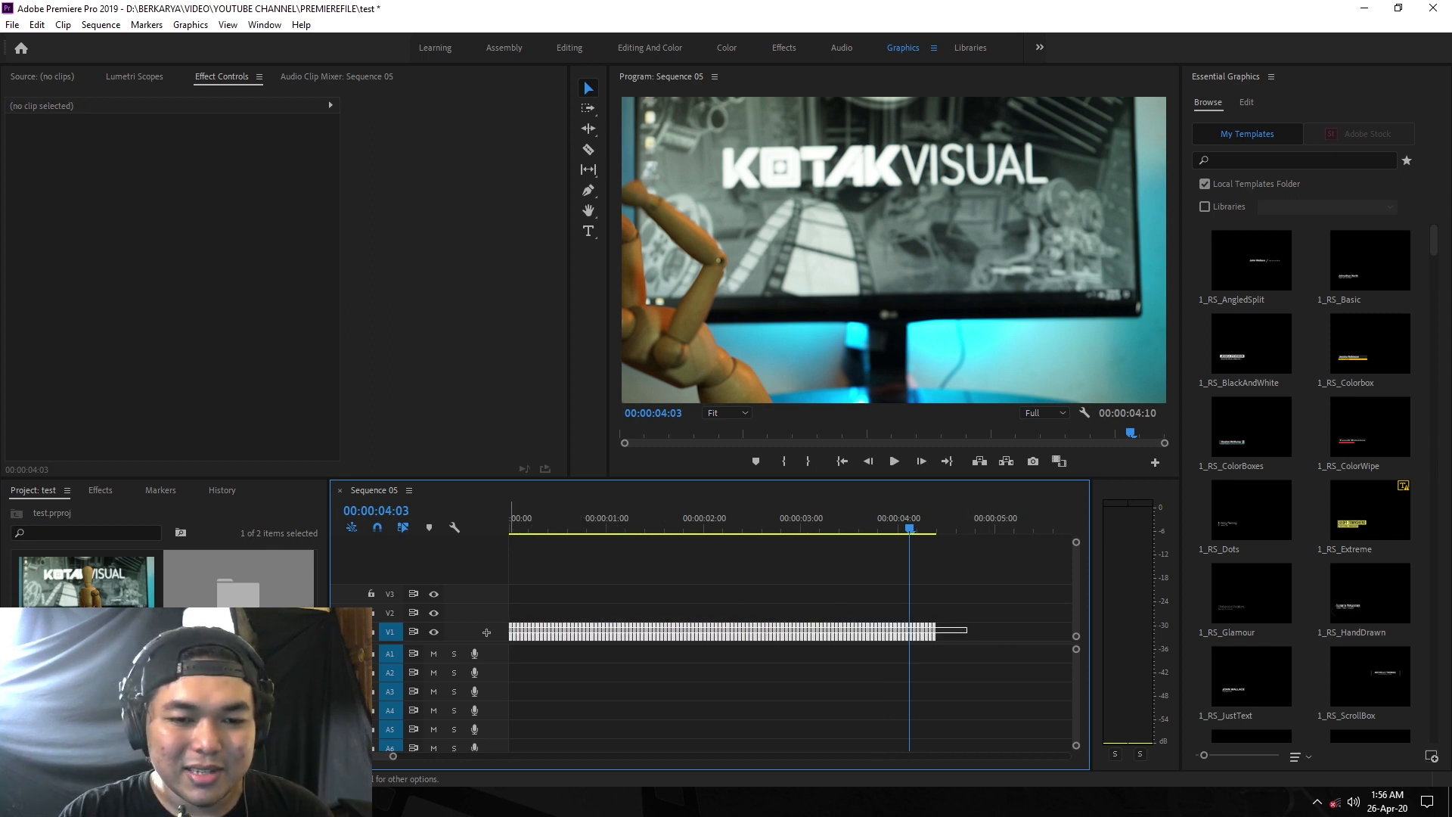
{"action": "right_click", "coordinate": [570, 631]}
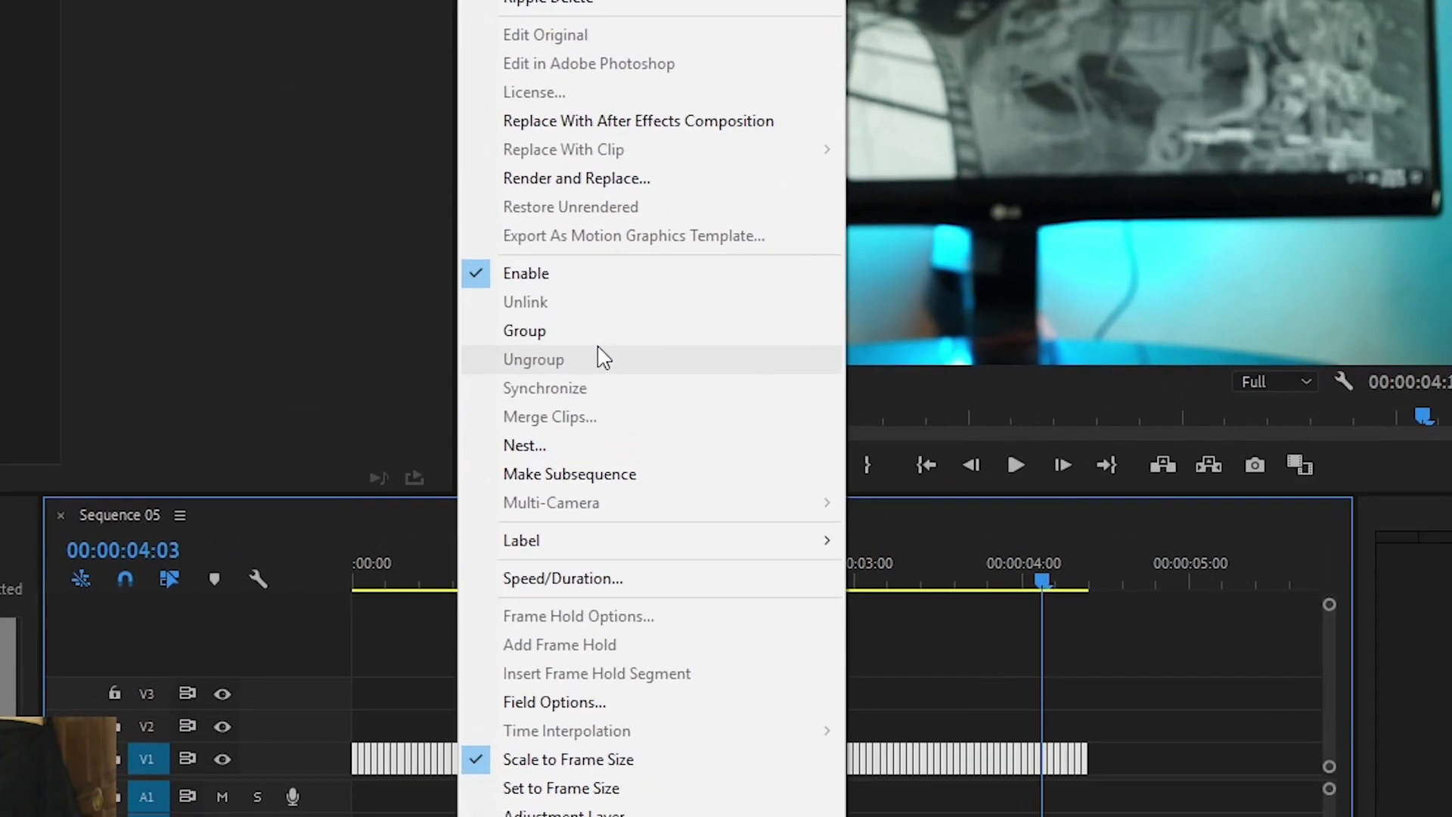
{"action": "left_click", "coordinate": [560, 447]}
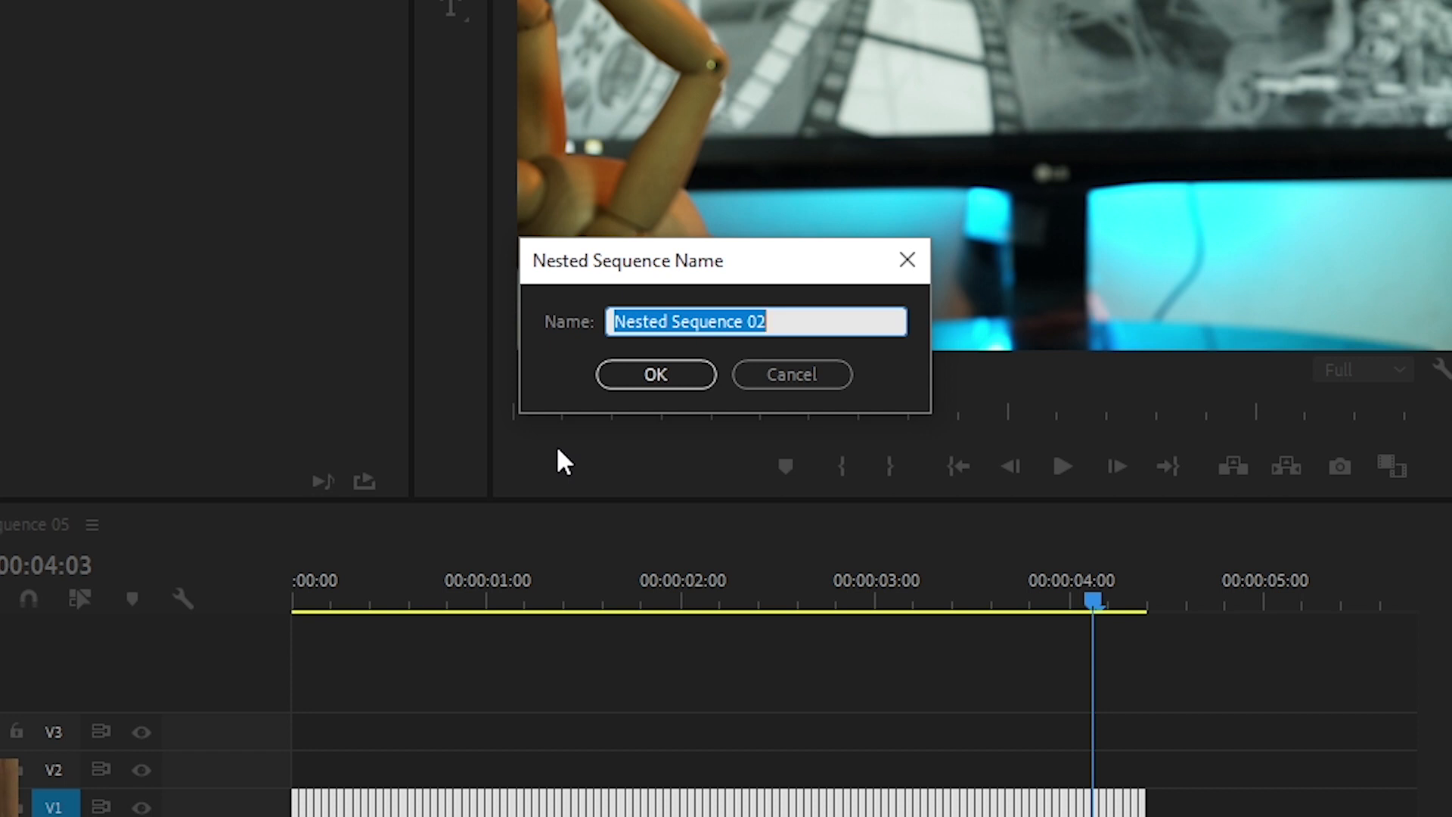
{"action": "type", "text": "stopmo"}
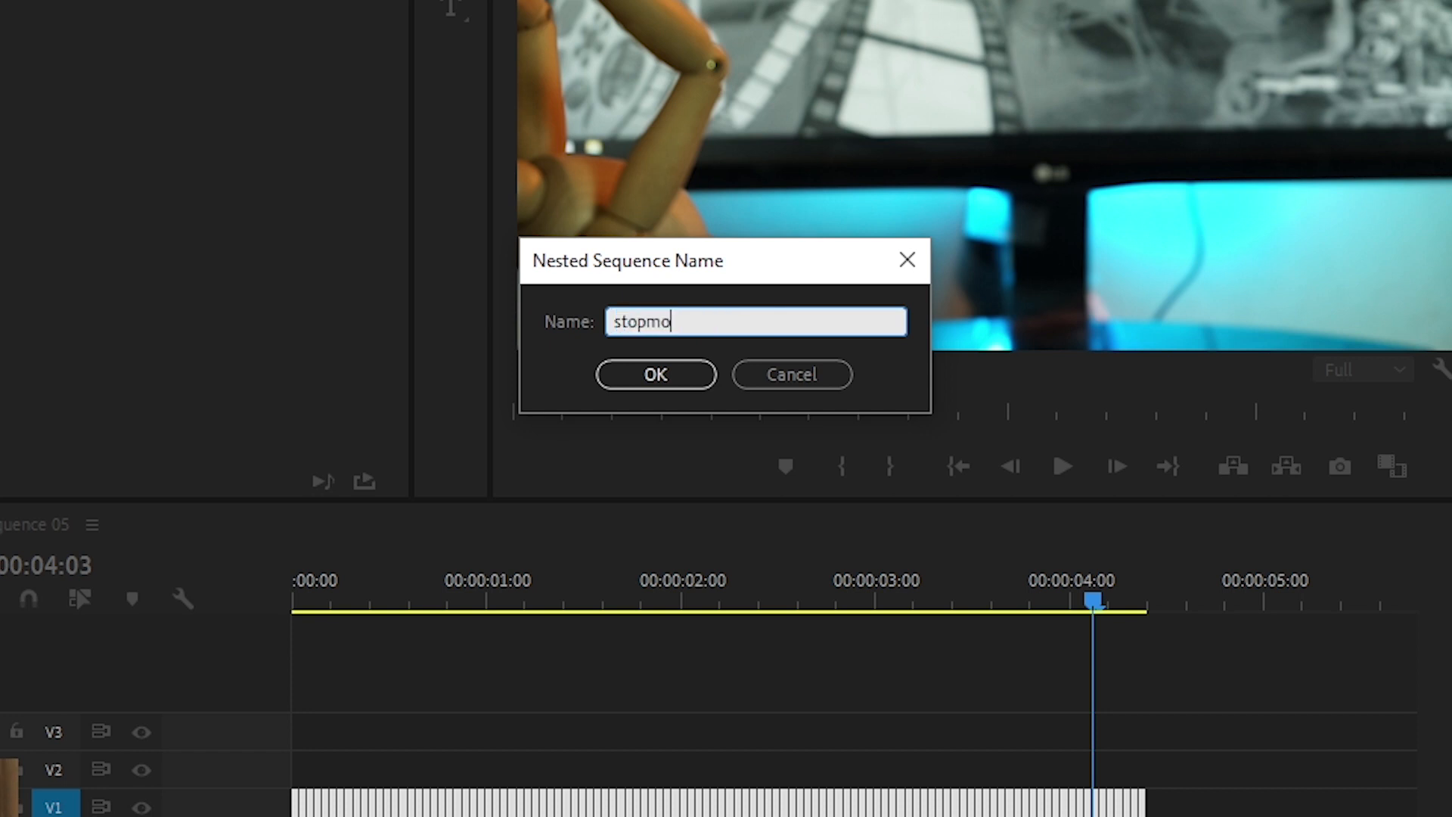
{"action": "key", "text": "Return"}
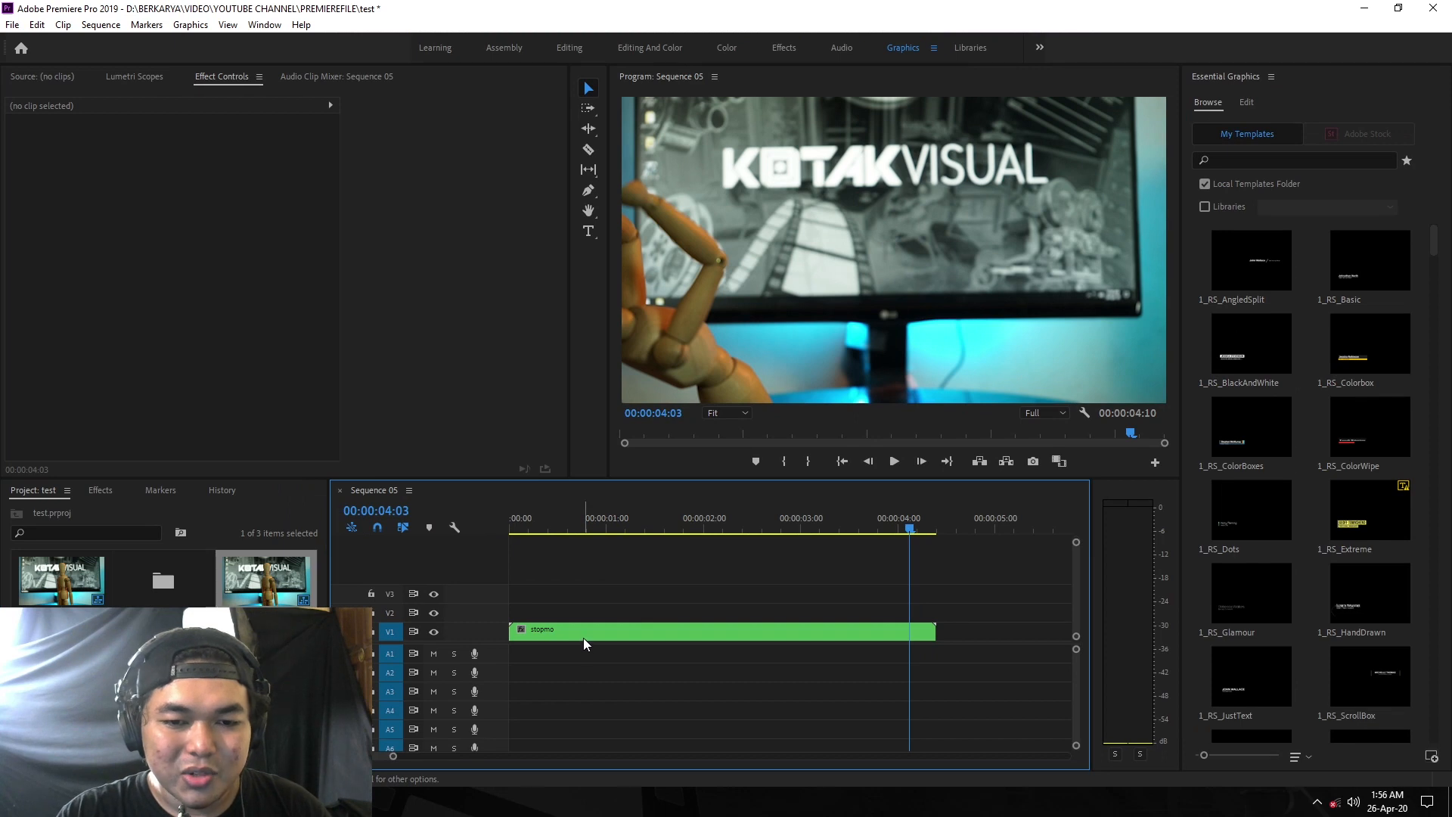
Create a new adjustment layer in the project with the default video settings.
{"action": "left_click", "coordinate": [583, 637]}
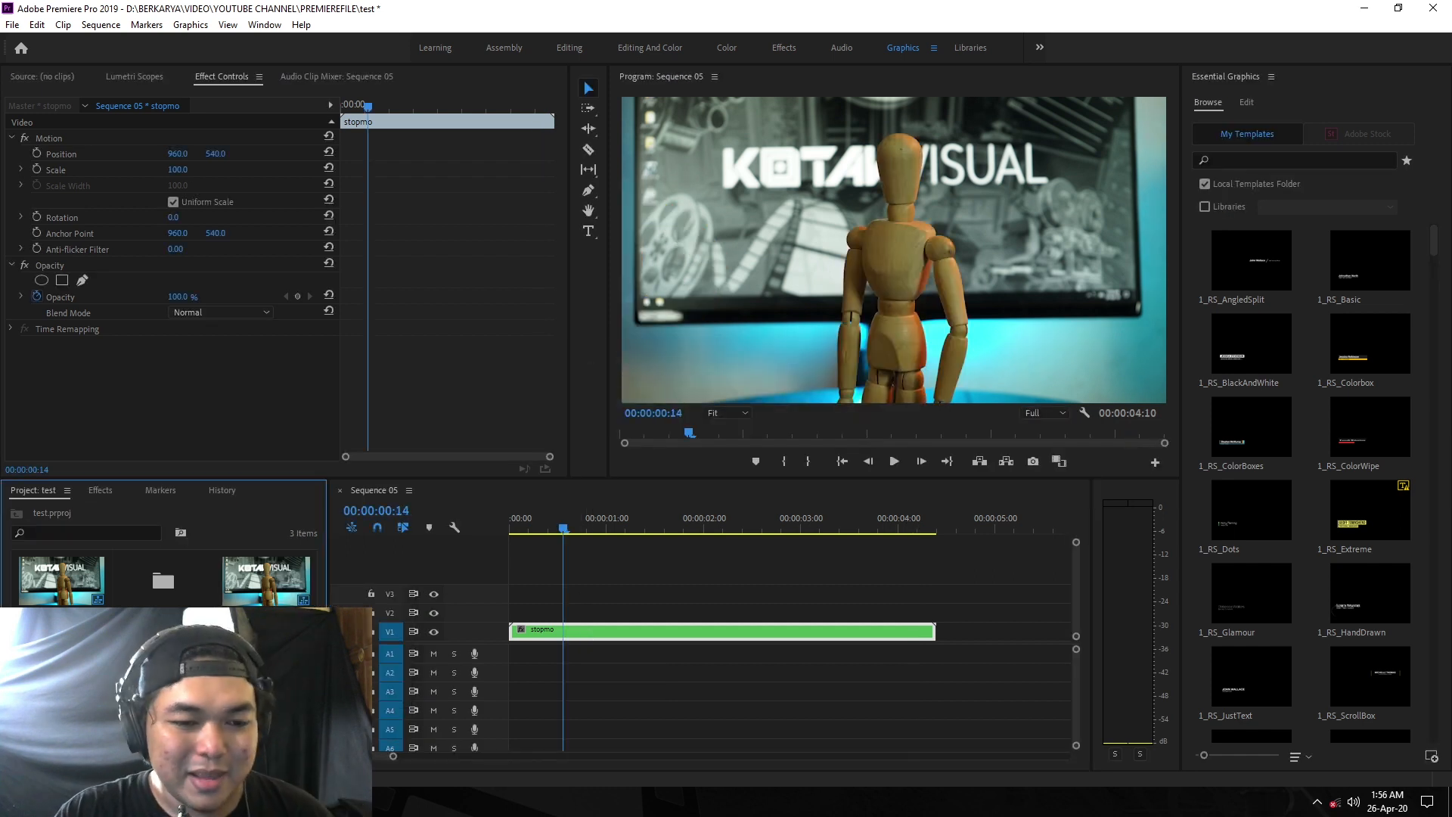
{"action": "left_click", "coordinate": [284, 754]}
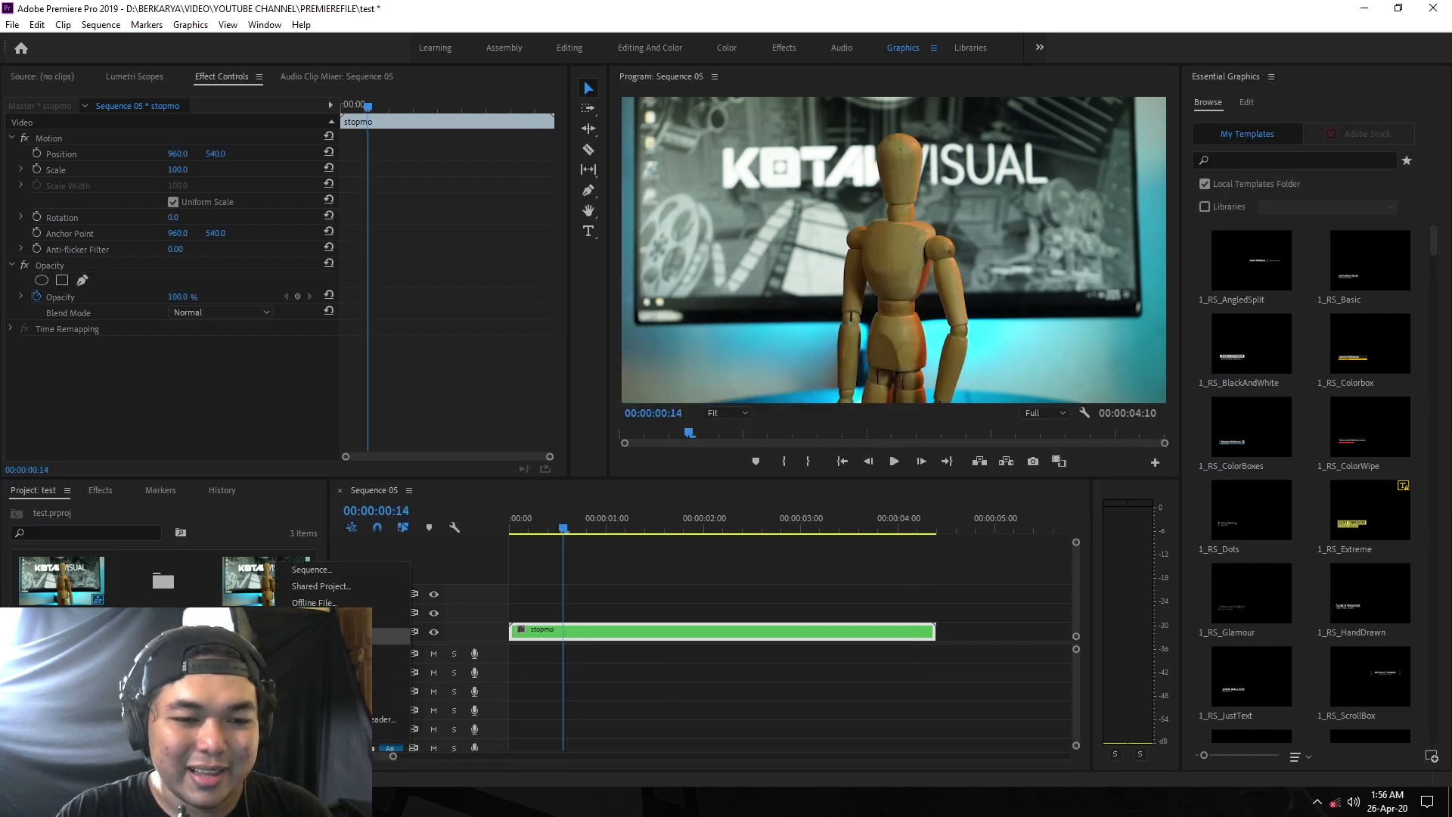
{"action": "left_click", "coordinate": [325, 620]}
{"action": "left_click", "coordinate": [754, 455]}
Place the adjustment layer on track V2 at the sequence start and trim its end to match the stopmo clip.
{"action": "left_click_drag", "start_coordinate": [61, 656], "coordinate": [505, 611]}
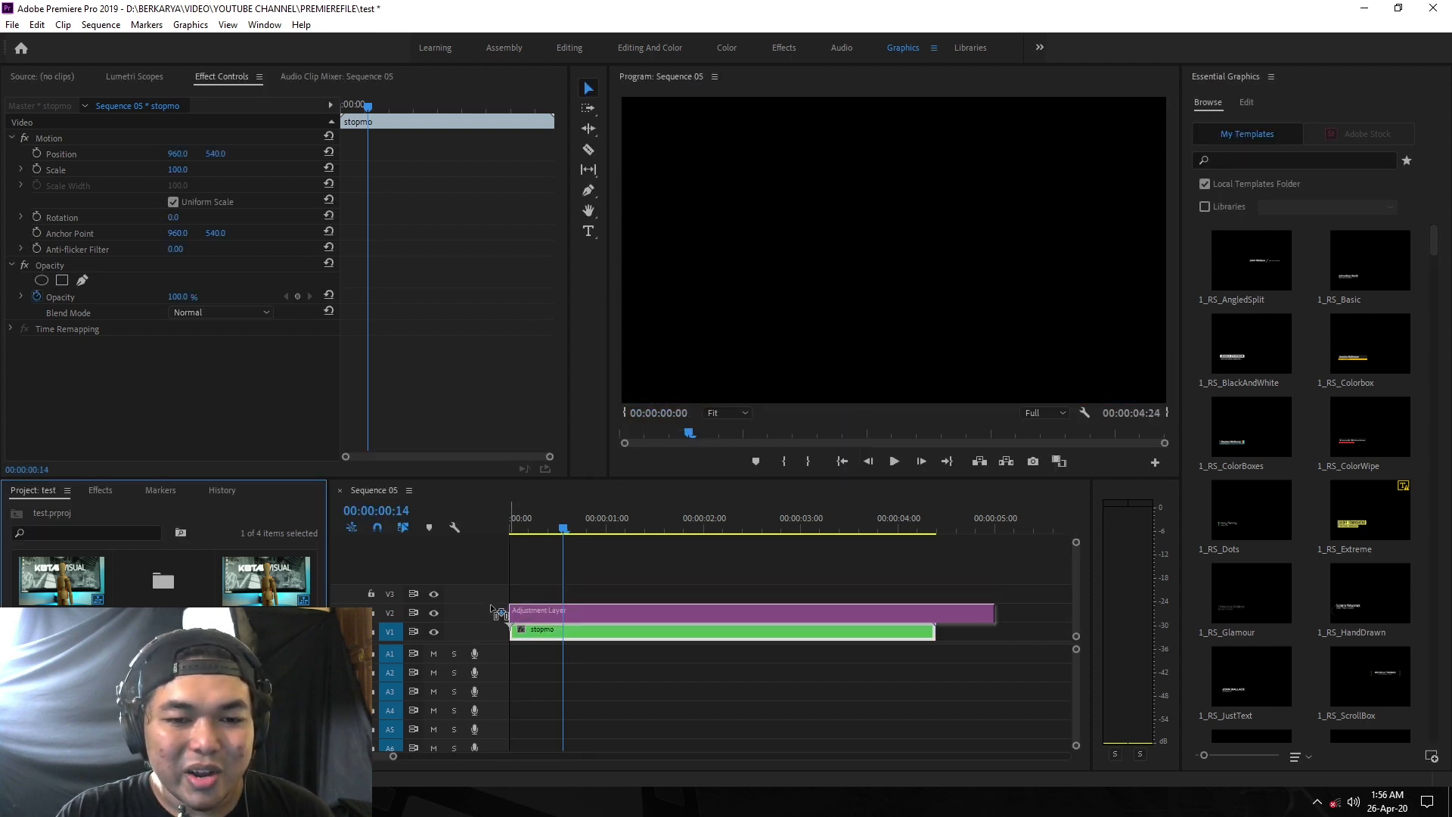
{"action": "left_click_drag", "start_coordinate": [992, 611], "coordinate": [936, 619]}
{"action": "left_click", "coordinate": [961, 590]}
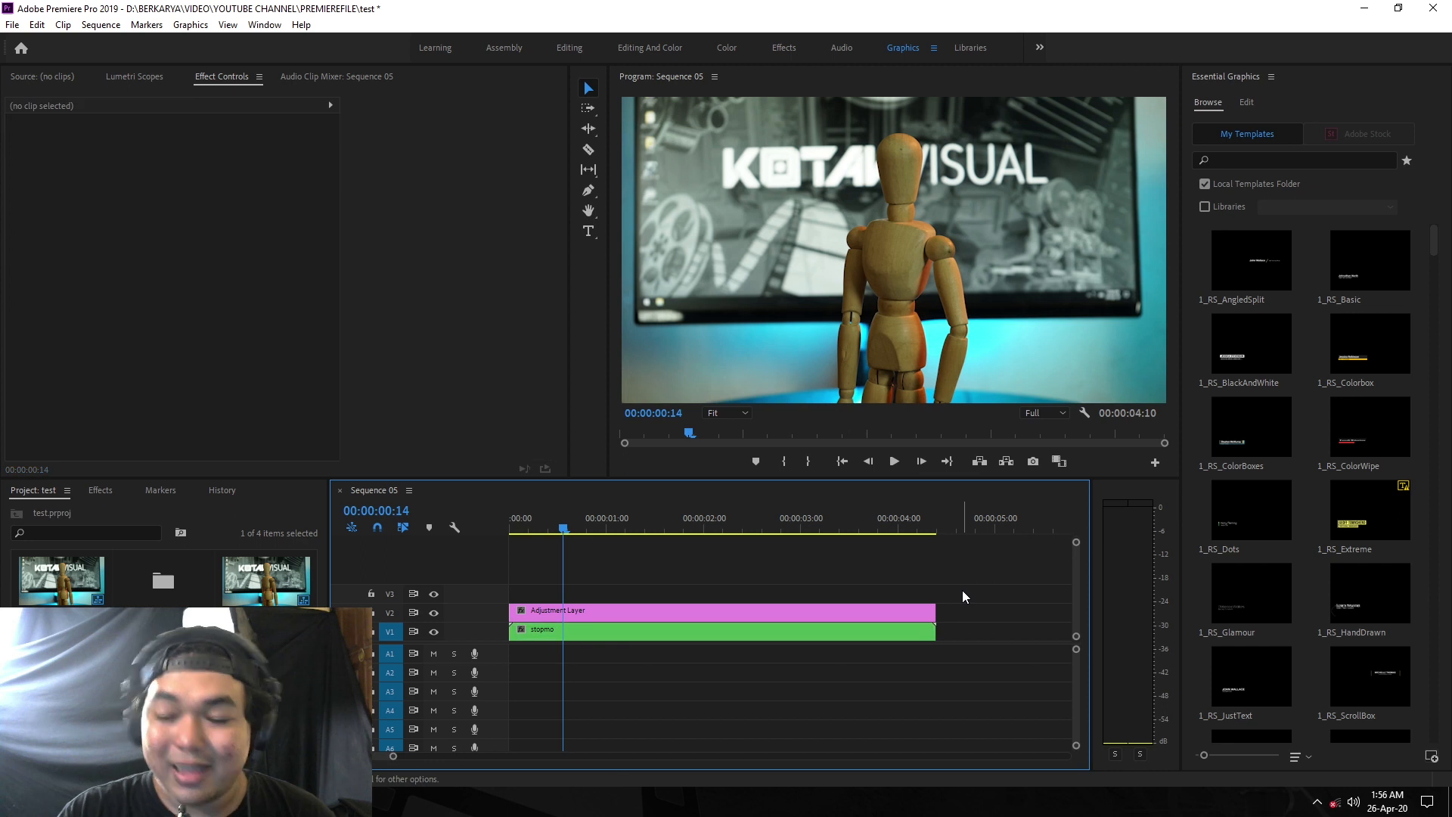
Find the Lumetri Color effect and apply it to the adjustment layer on track V2.
{"action": "left_click", "coordinate": [164, 656]}
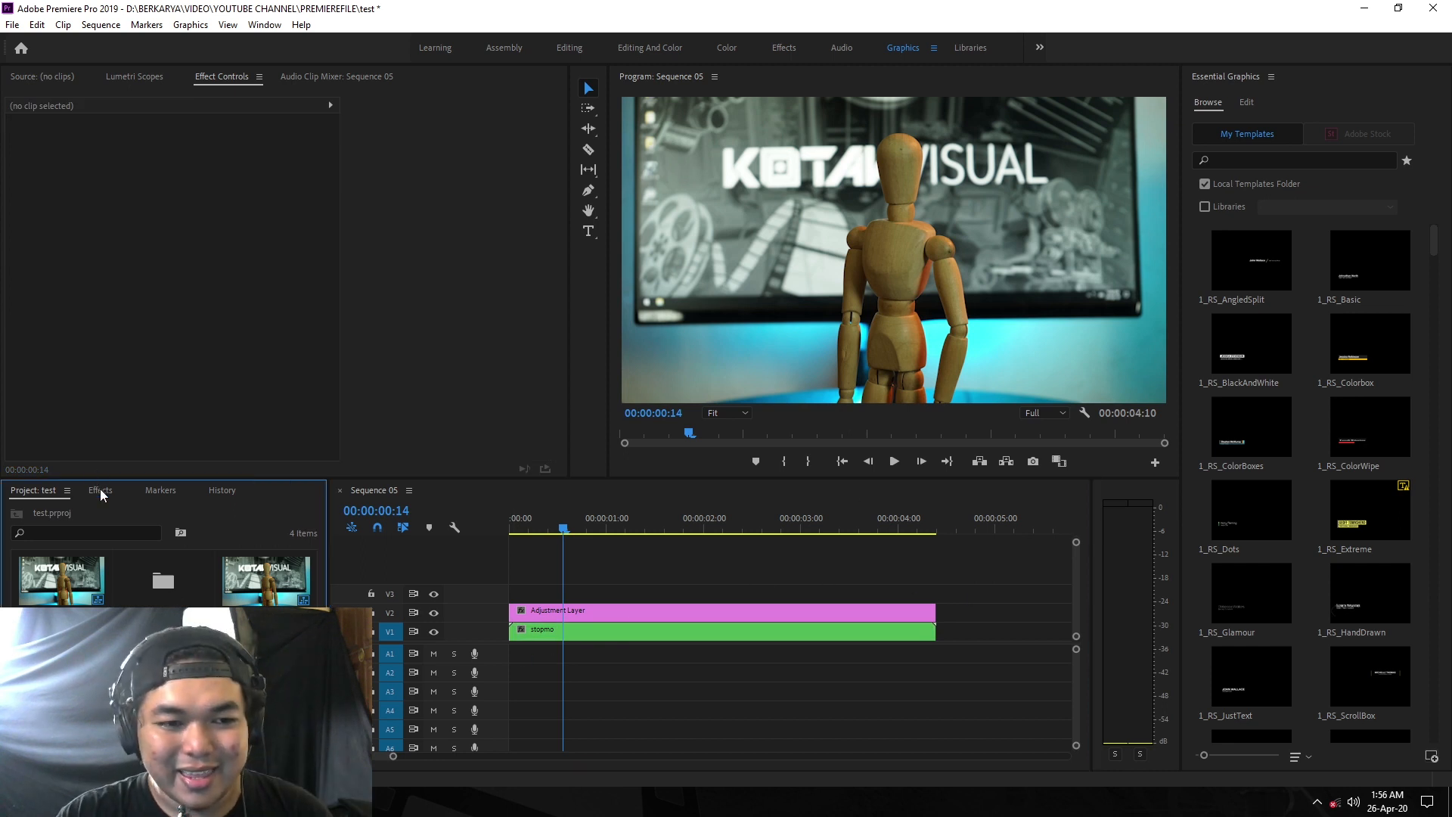
{"action": "left_click", "coordinate": [100, 490]}
{"action": "left_click", "coordinate": [6, 512]}
{"action": "type", "text": "lumetri color"}
{"action": "left_click_drag", "start_coordinate": [68, 620], "coordinate": [563, 611]}
Set the Tint in Lumetri Color's Basic Correction white balance to 20 for the V2 adjustment layer.
{"action": "scroll", "coordinate": [313, 332], "scroll_direction": "down", "scroll_amount": 2}
{"action": "left_click", "coordinate": [21, 339]}
{"action": "scroll", "coordinate": [396, 301], "scroll_direction": "down", "scroll_amount": 3}
{"action": "left_click", "coordinate": [174, 344]}
{"action": "type", "text": "20"}
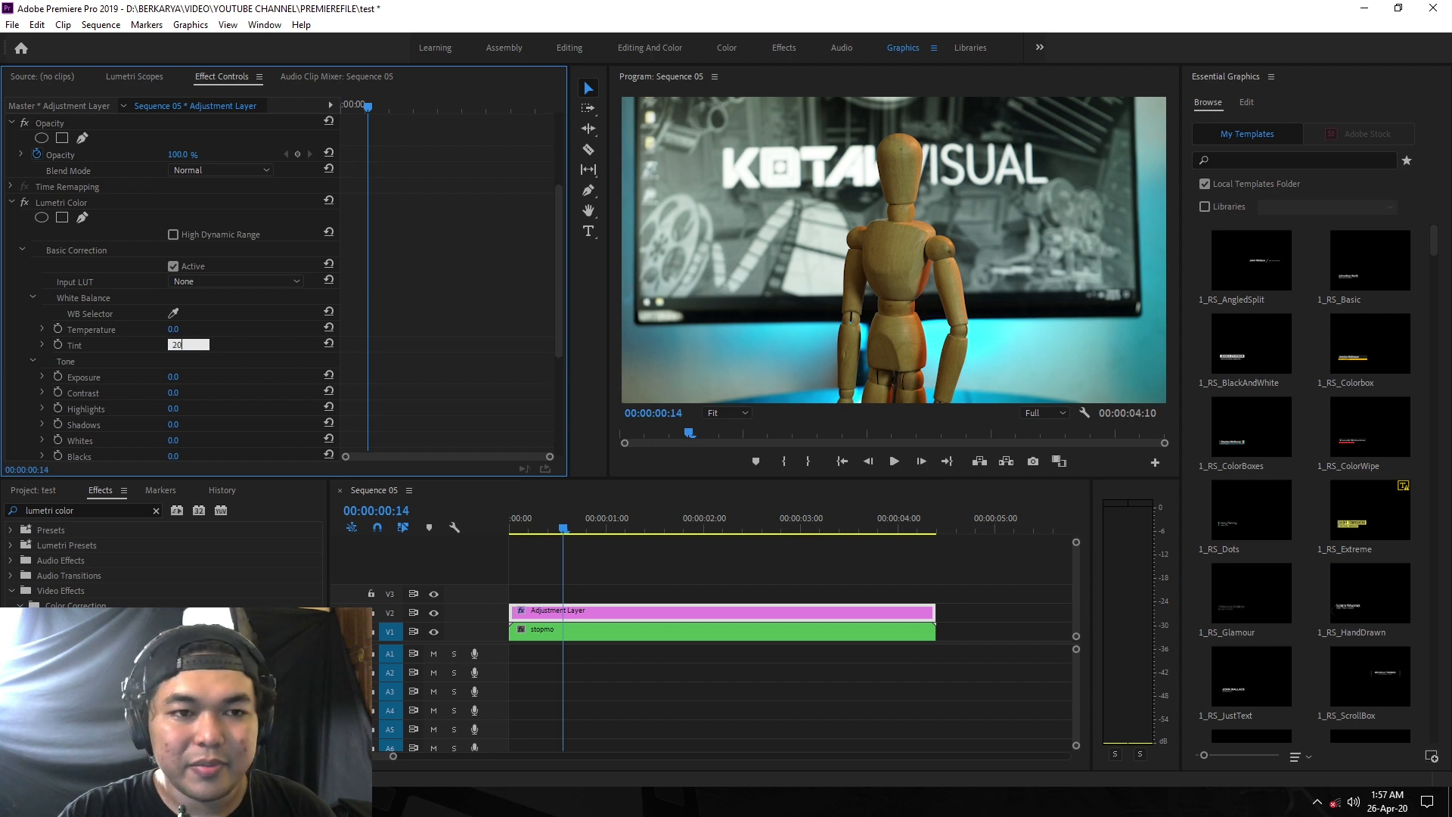
{"action": "key", "text": "Return"}
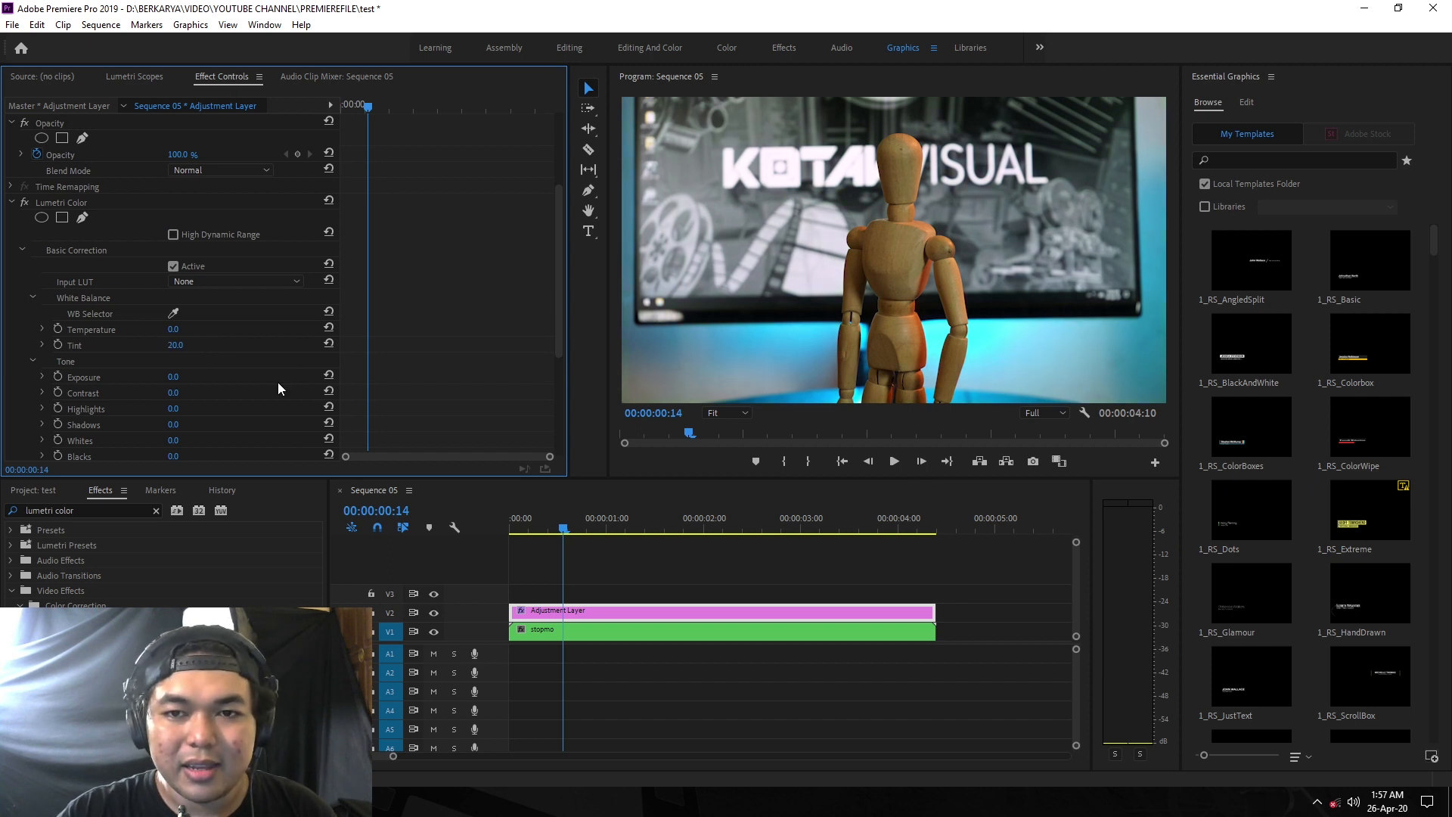
Place a second adjustment layer on track V3, starting at 00:00:01:16 where the figure salutes.
{"action": "left_click", "coordinate": [693, 587]}
{"action": "left_click", "coordinate": [605, 607]}
{"action": "left_click", "coordinate": [33, 490]}
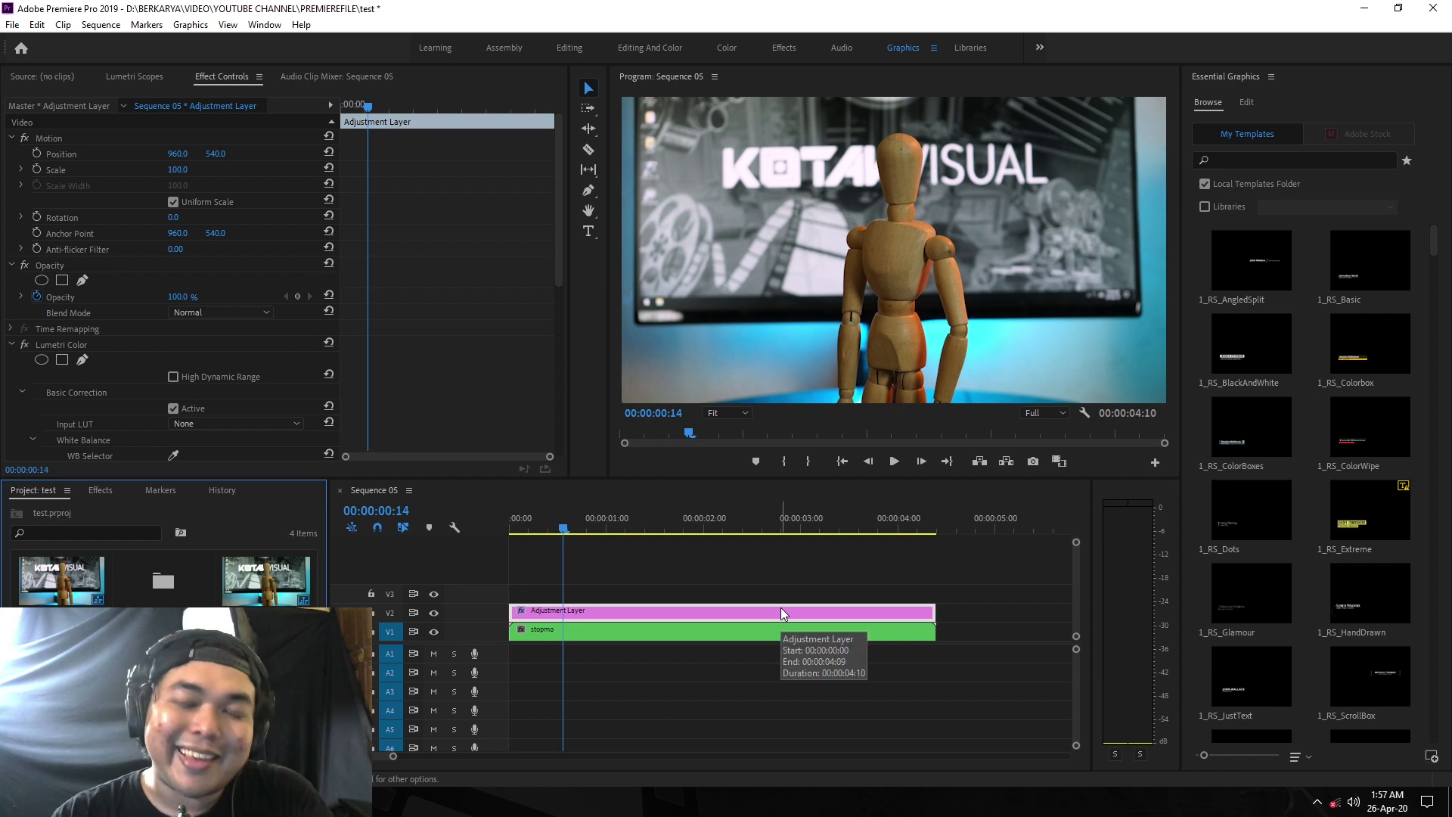
{"action": "left_click", "coordinate": [297, 755]}
{"action": "left_click", "coordinate": [325, 651]}
{"action": "left_click", "coordinate": [751, 454]}
{"action": "left_click_drag", "start_coordinate": [563, 529], "coordinate": [669, 529]}
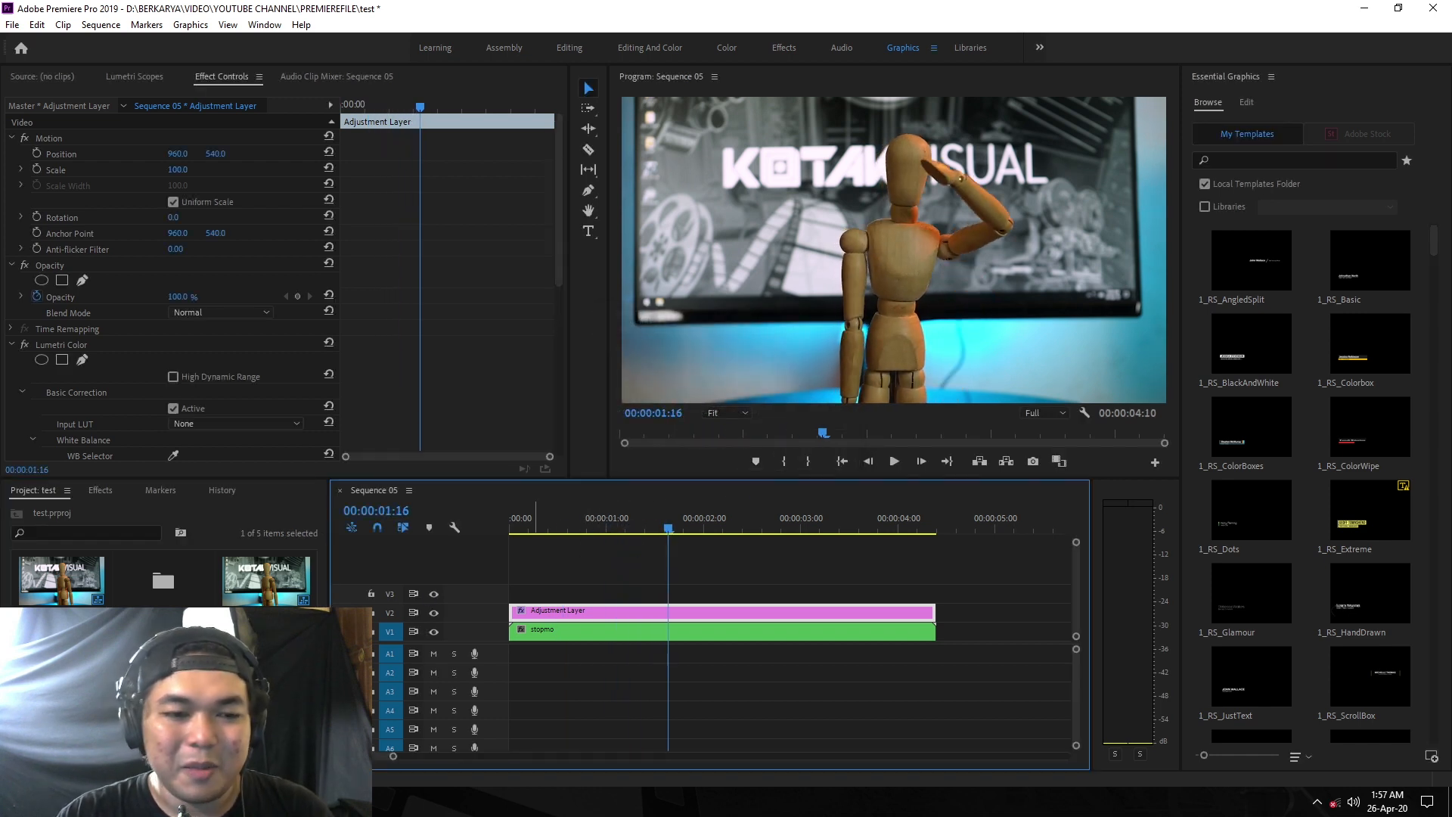
{"action": "left_click_drag", "start_coordinate": [163, 665], "coordinate": [678, 591]}
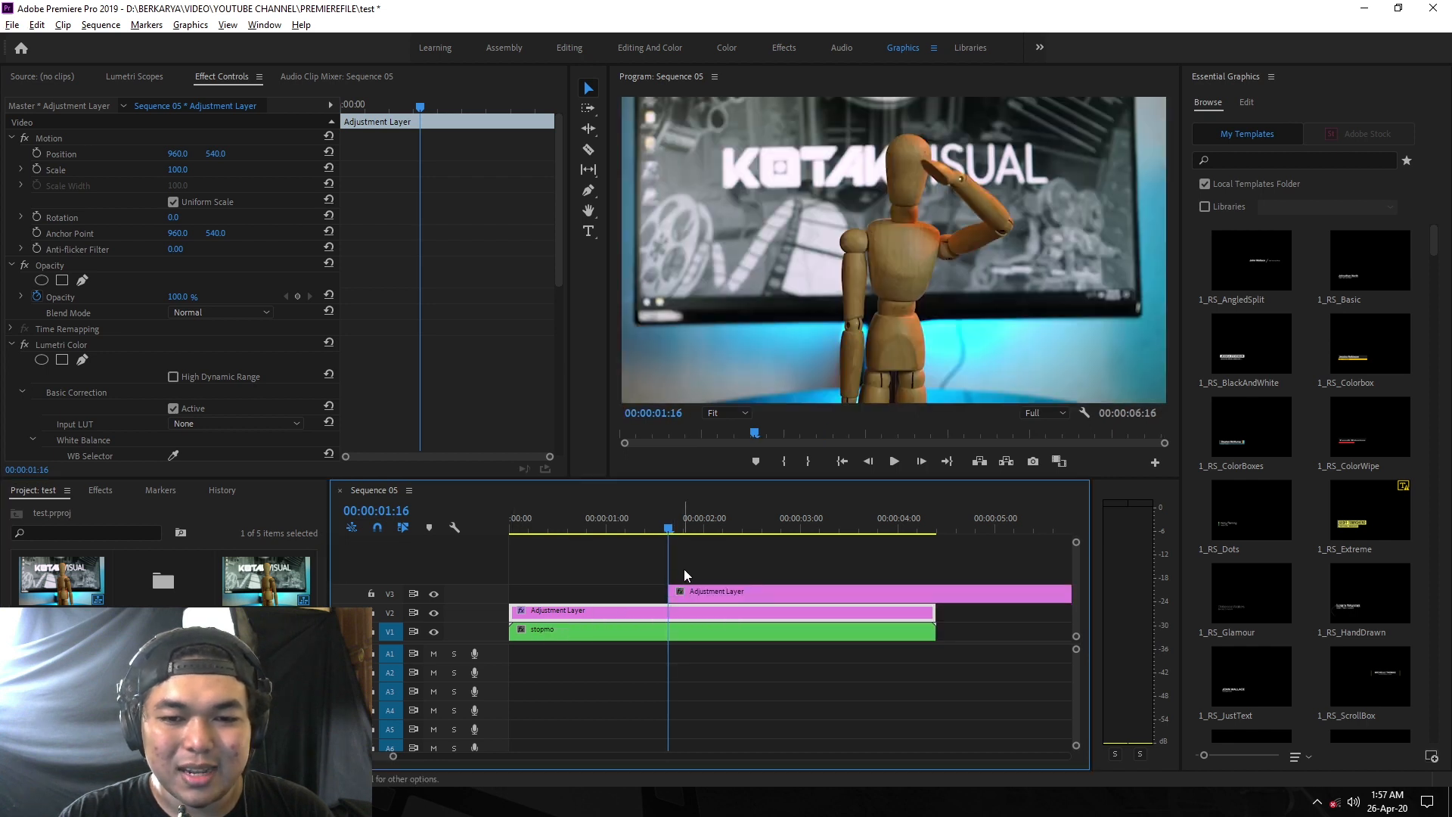
Trim the end of the V3 adjustment layer to match the end of the stopmo clip.
{"action": "key", "text": "minus"}
{"action": "left_click_drag", "start_coordinate": [811, 594], "coordinate": [712, 599]}
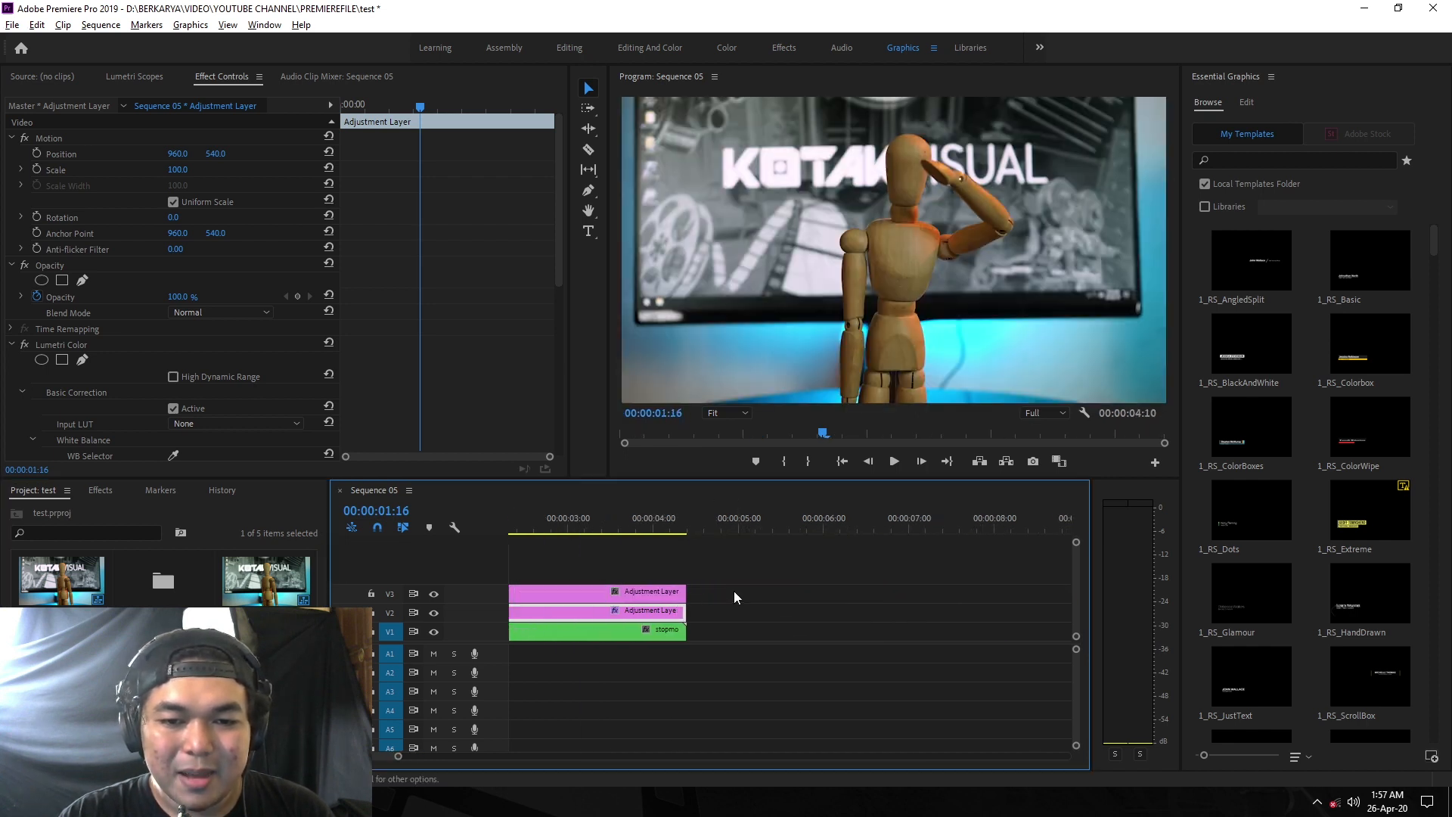
{"action": "key", "text": "equal"}
{"action": "key", "text": "equal"}
{"action": "key", "text": "equal"}
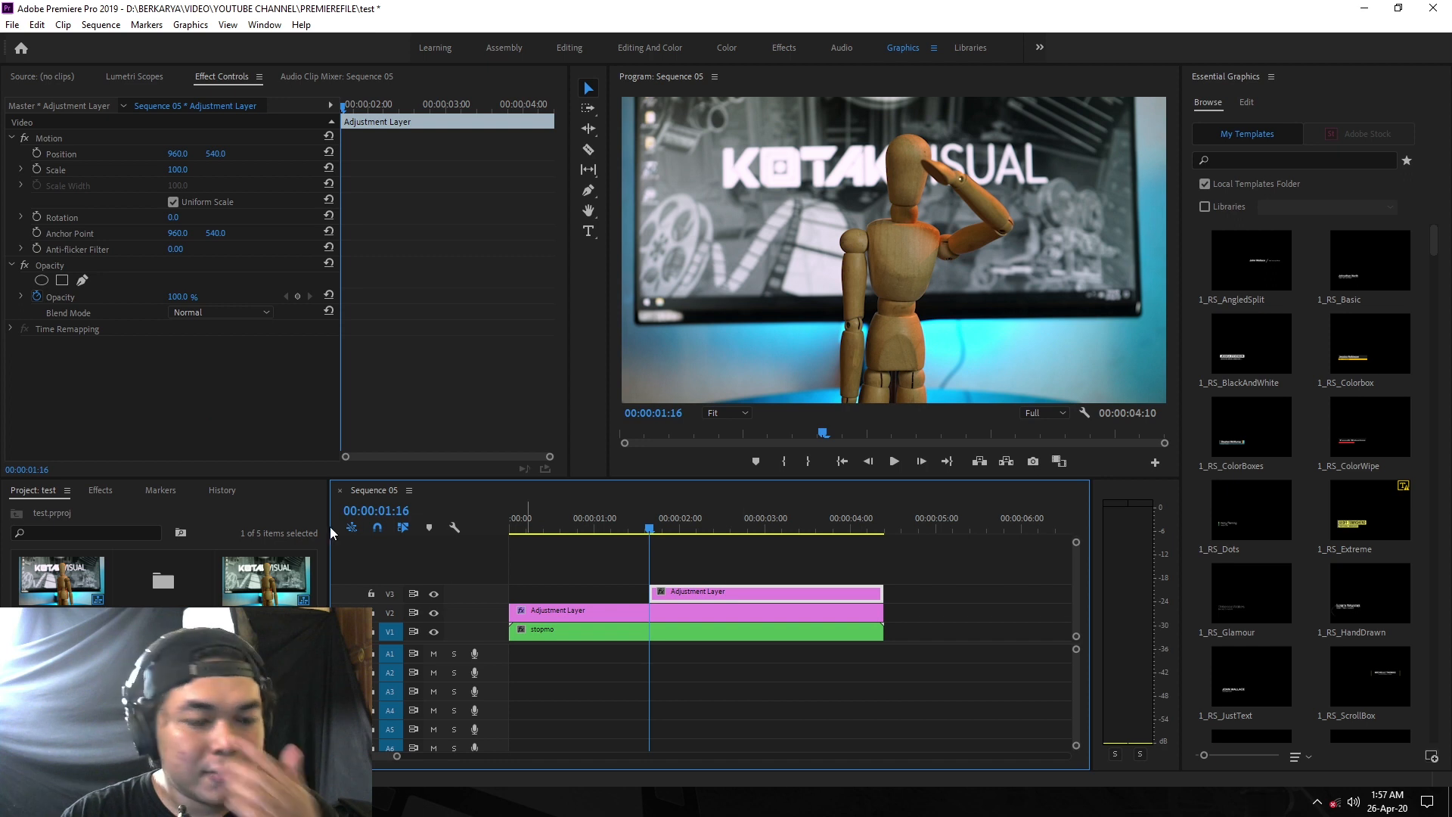
Find the Transform effect and apply it to the adjustment layer on track V3.
{"action": "left_click", "coordinate": [101, 490]}
{"action": "left_click", "coordinate": [94, 510]}
{"action": "key", "text": "ctrl+a"}
{"action": "key", "text": "BackSpace"}
{"action": "type", "text": "transform"}
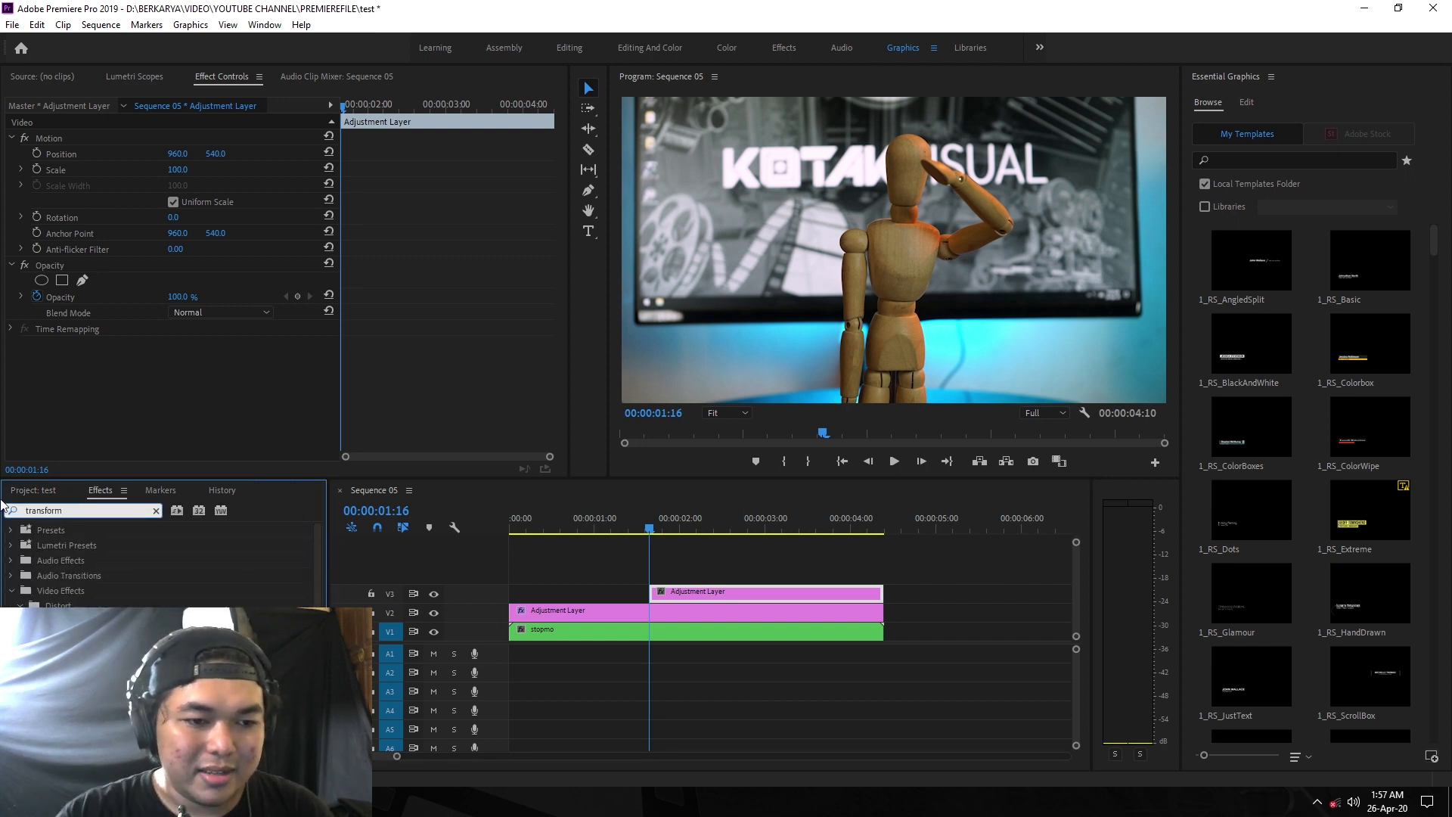
{"action": "left_click_drag", "start_coordinate": [61, 620], "coordinate": [718, 594]}
{"action": "scroll", "coordinate": [455, 348], "scroll_direction": "down", "scroll_amount": 3}
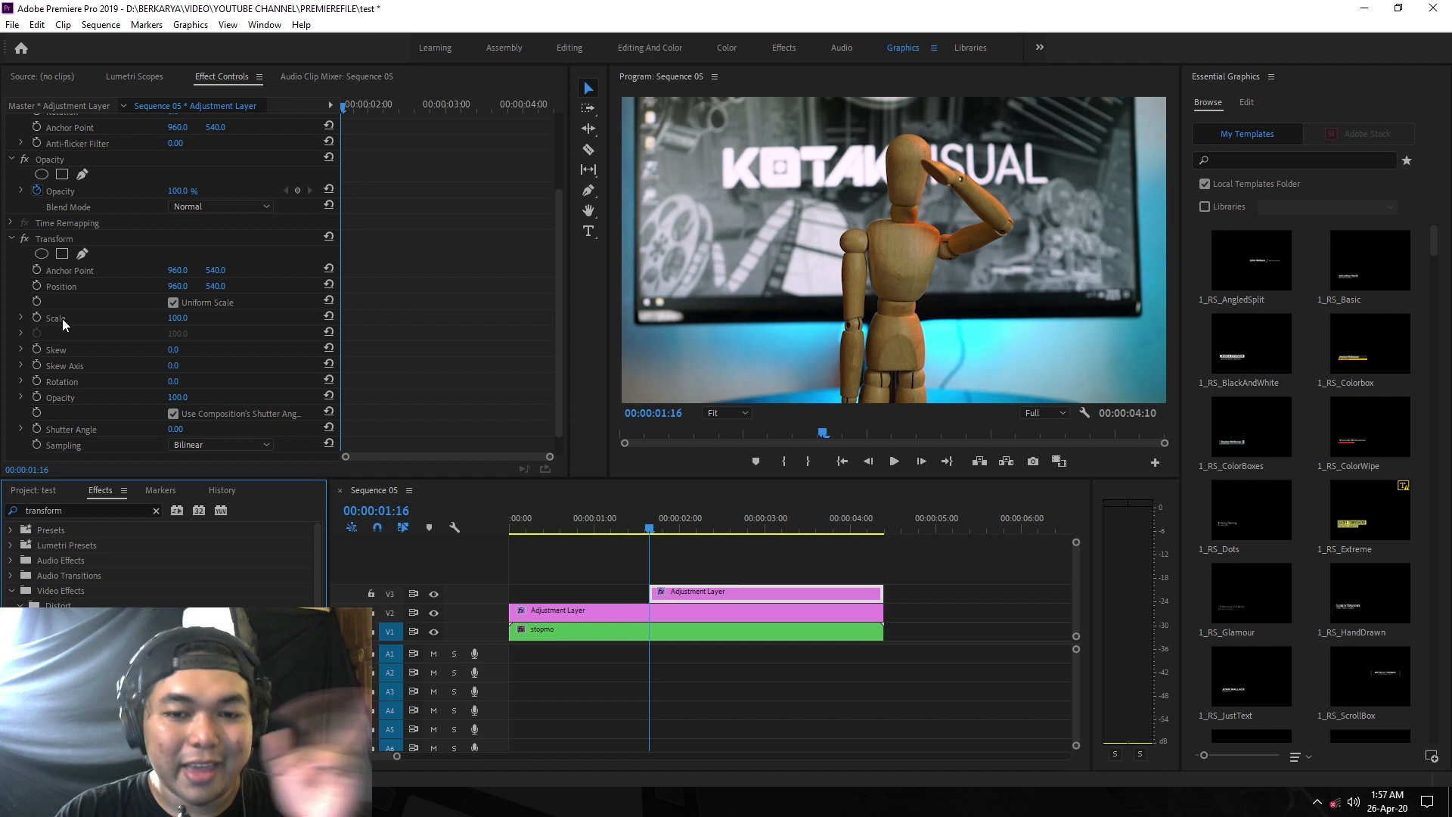
Keyframe the Transform effect's Scale at 150 and Position at 960, 702 at 00:00:01:16.
{"action": "left_click", "coordinate": [36, 316]}
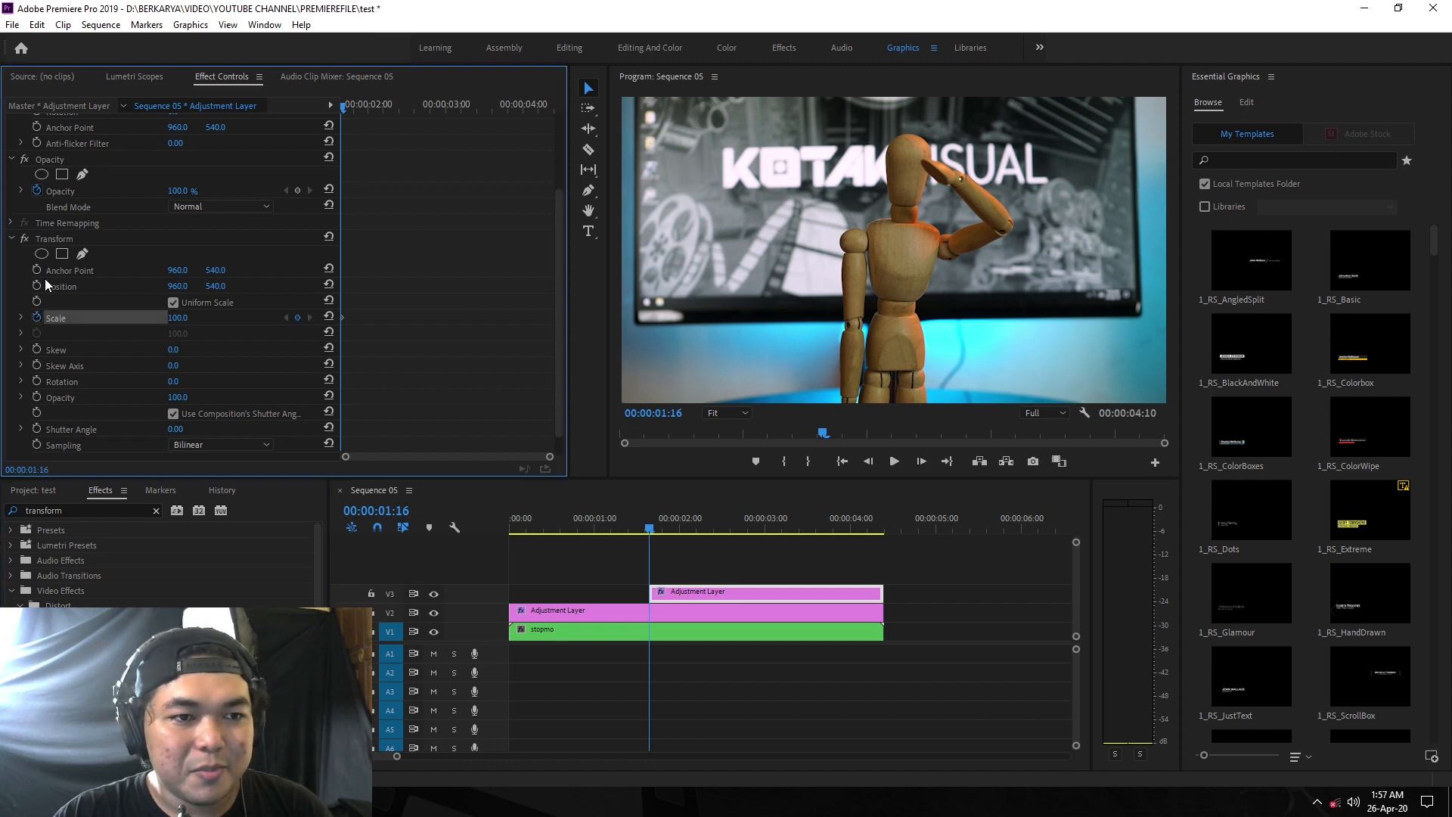
{"action": "left_click", "coordinate": [36, 286]}
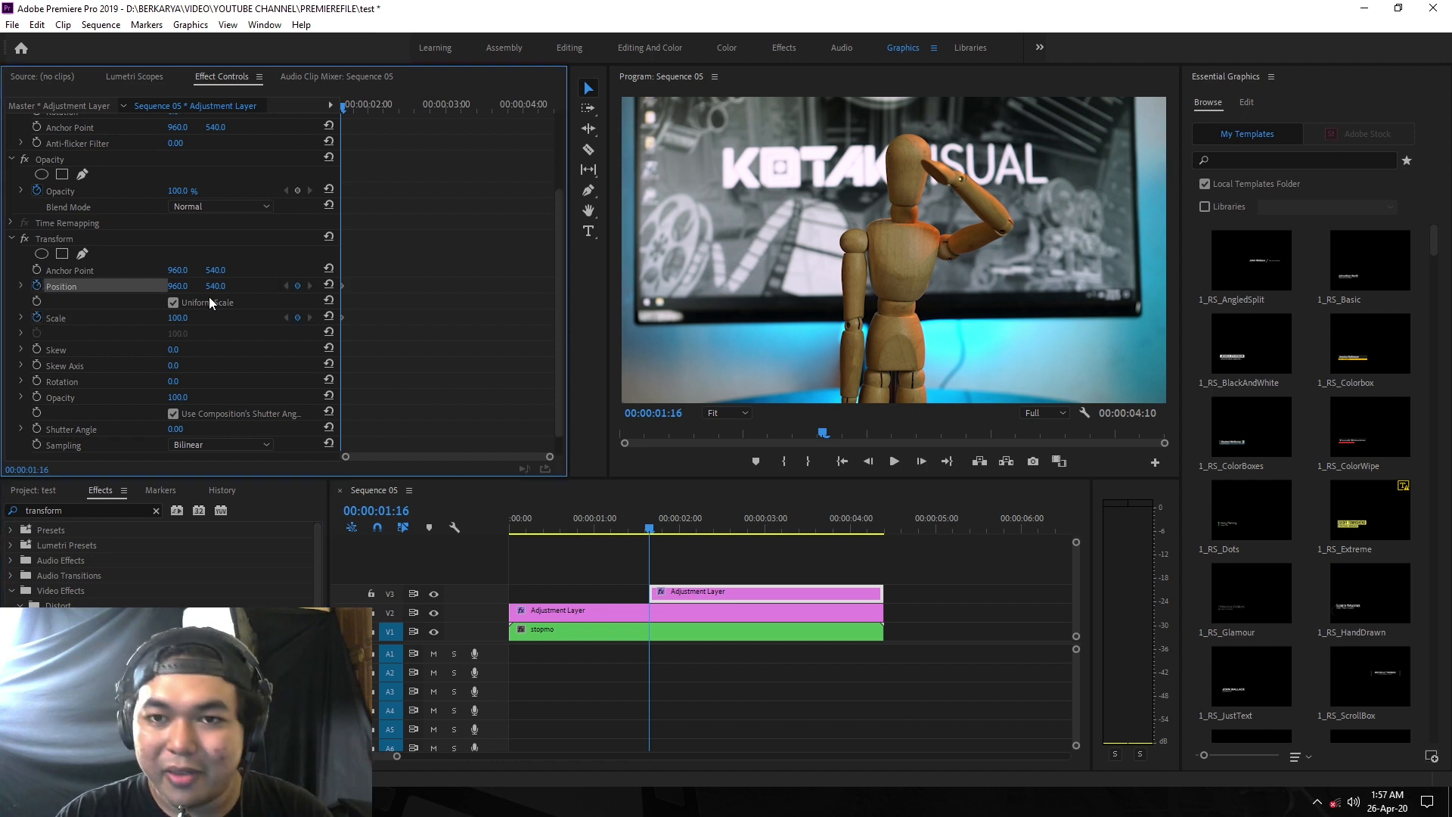
{"action": "left_click", "coordinate": [187, 317]}
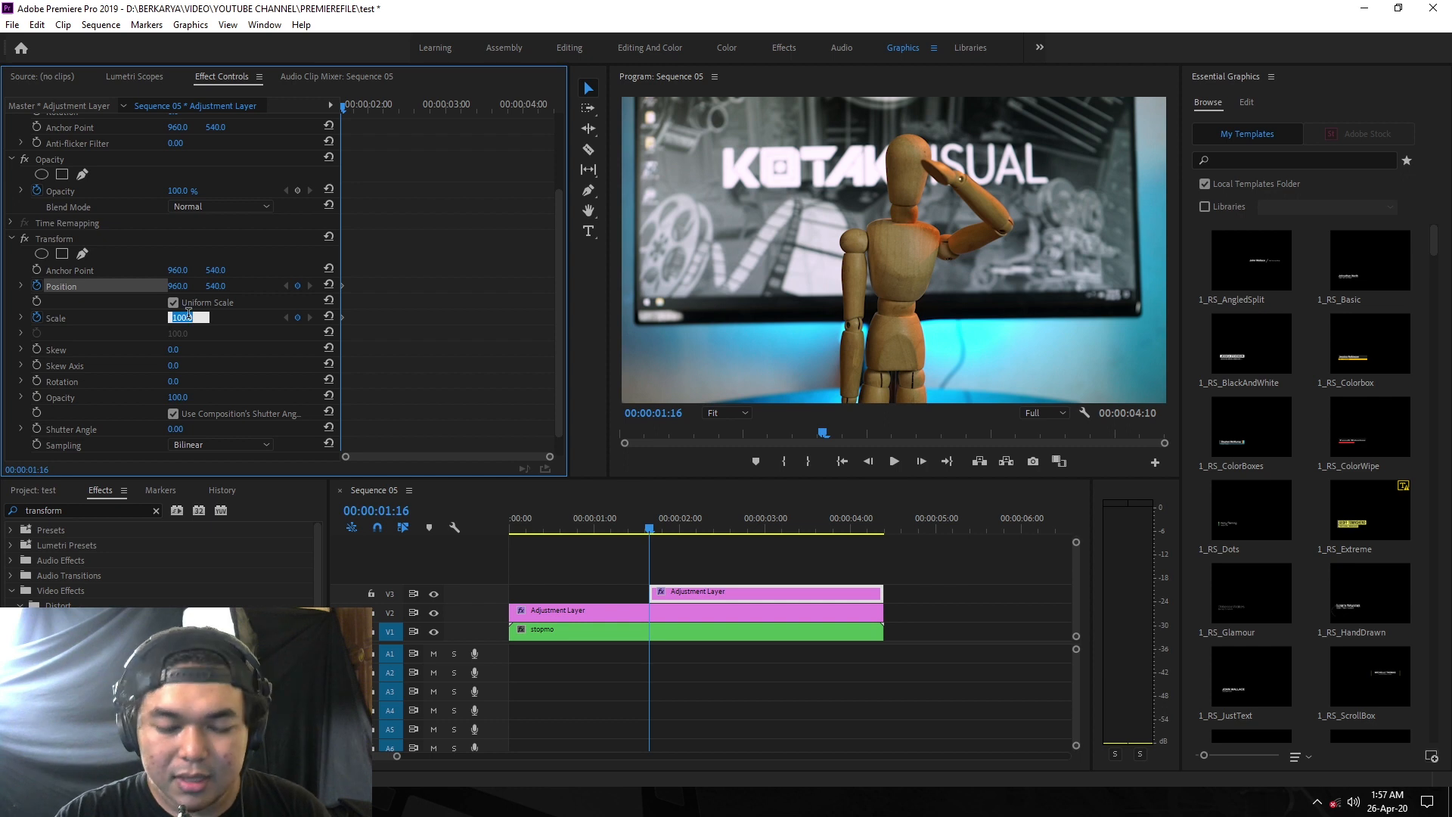
{"action": "type", "text": "150"}
{"action": "key", "text": "Return"}
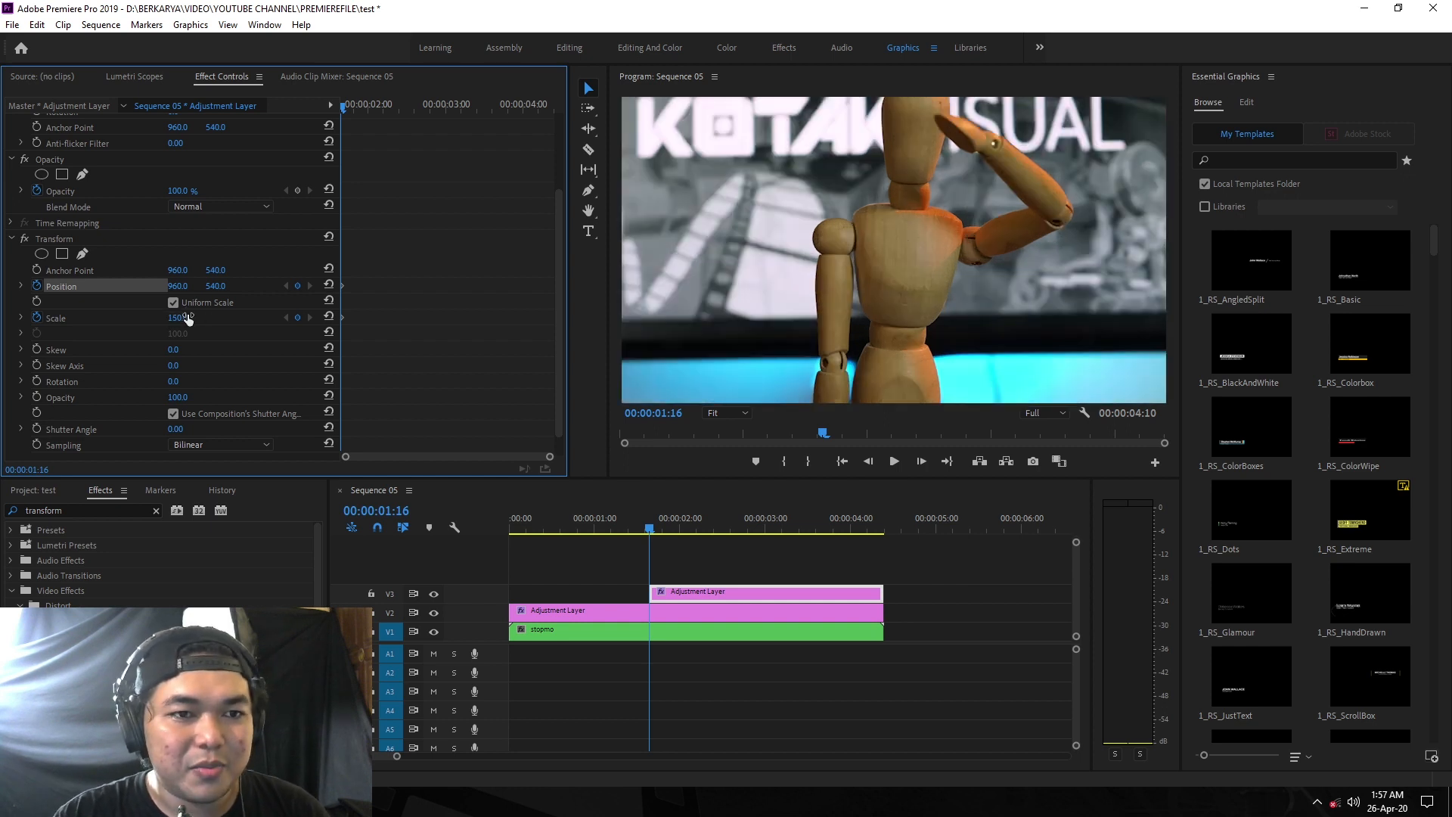
{"action": "left_click_drag", "start_coordinate": [208, 287], "coordinate": [331, 287]}
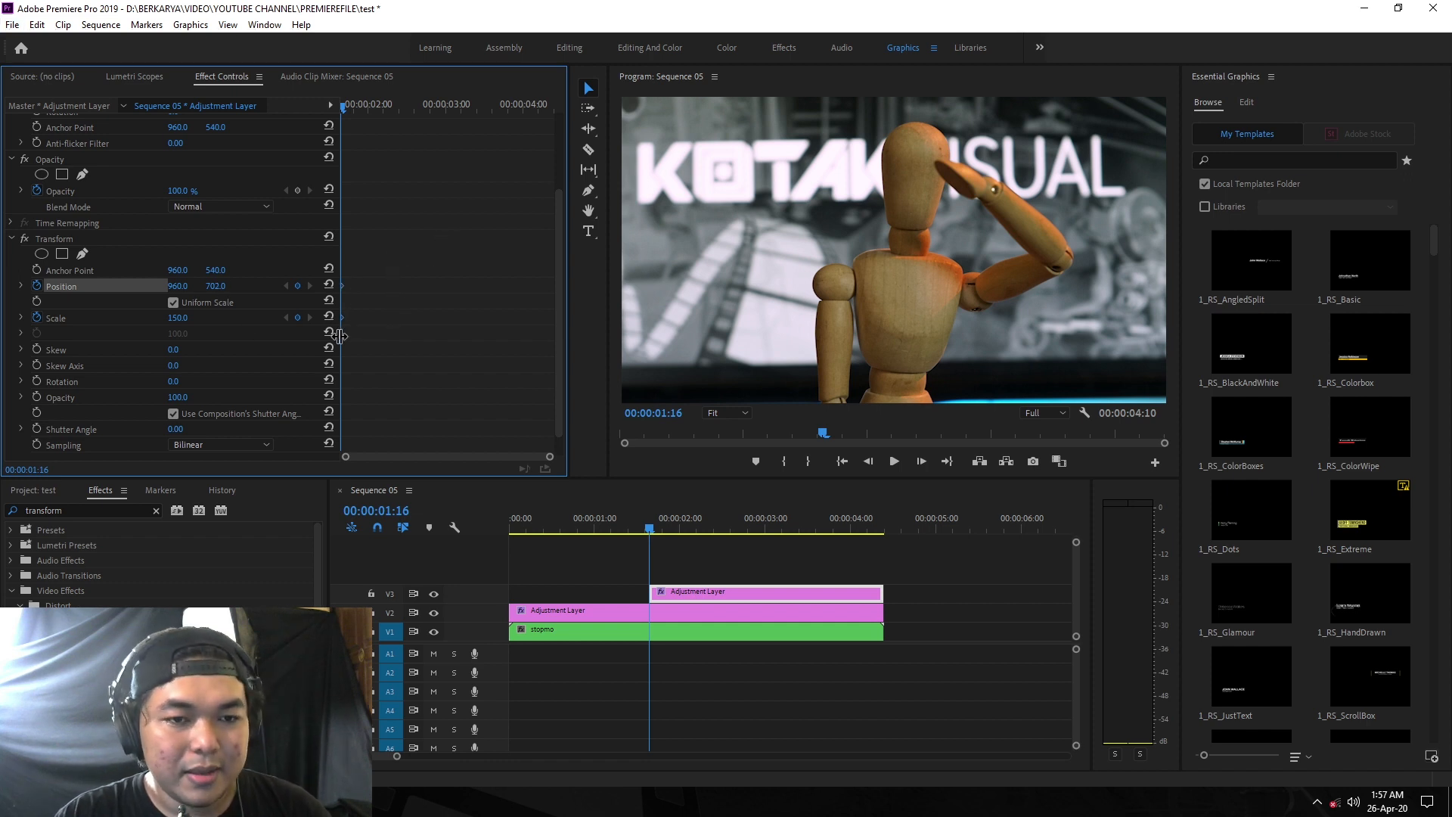
Repeat the zoomed-in Transform Position and Scale keyframes at 00:00:03:06.
{"action": "key", "text": "space"}
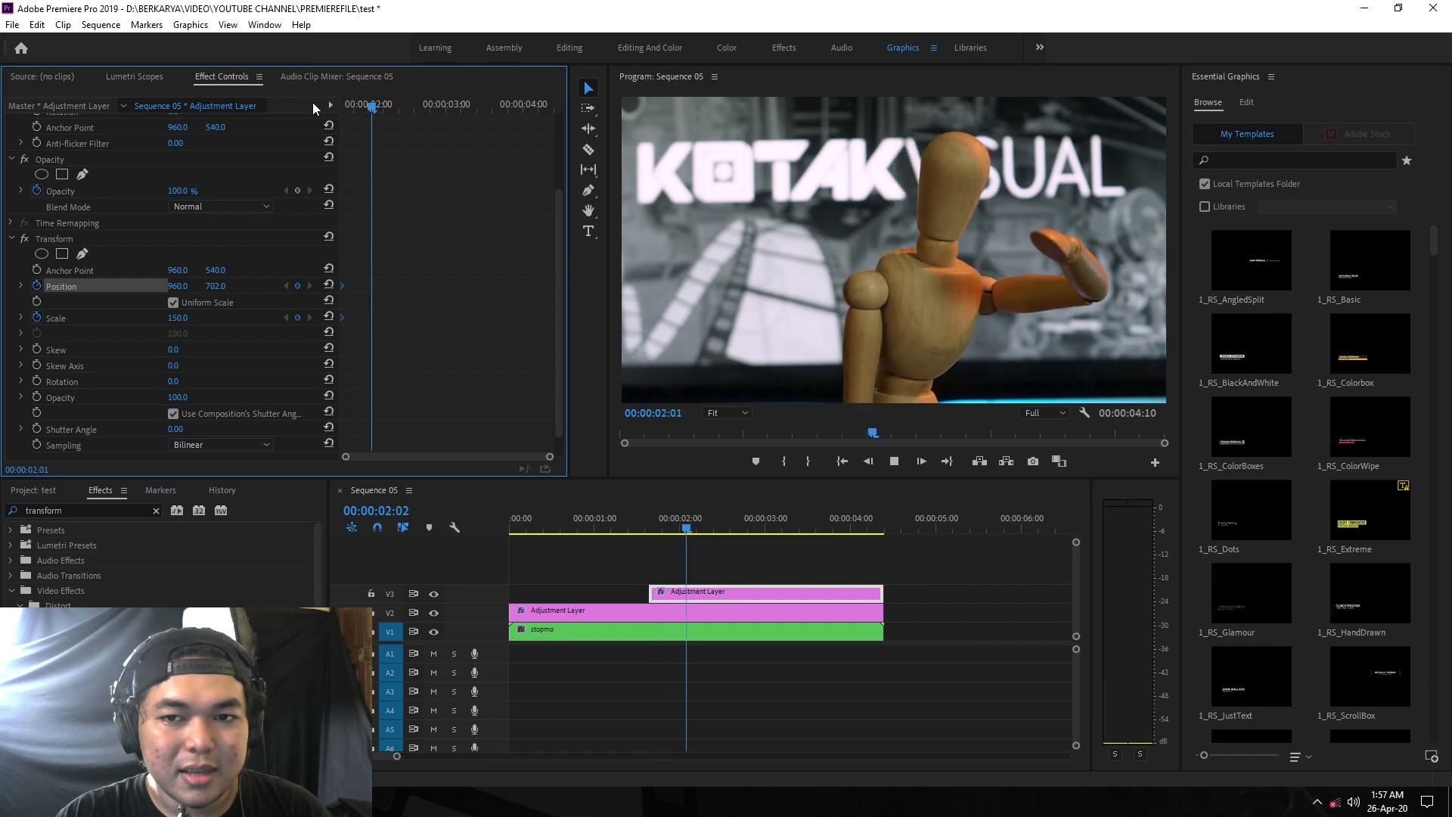
{"action": "key", "text": "space"}
{"action": "left_click", "coordinate": [467, 107]}
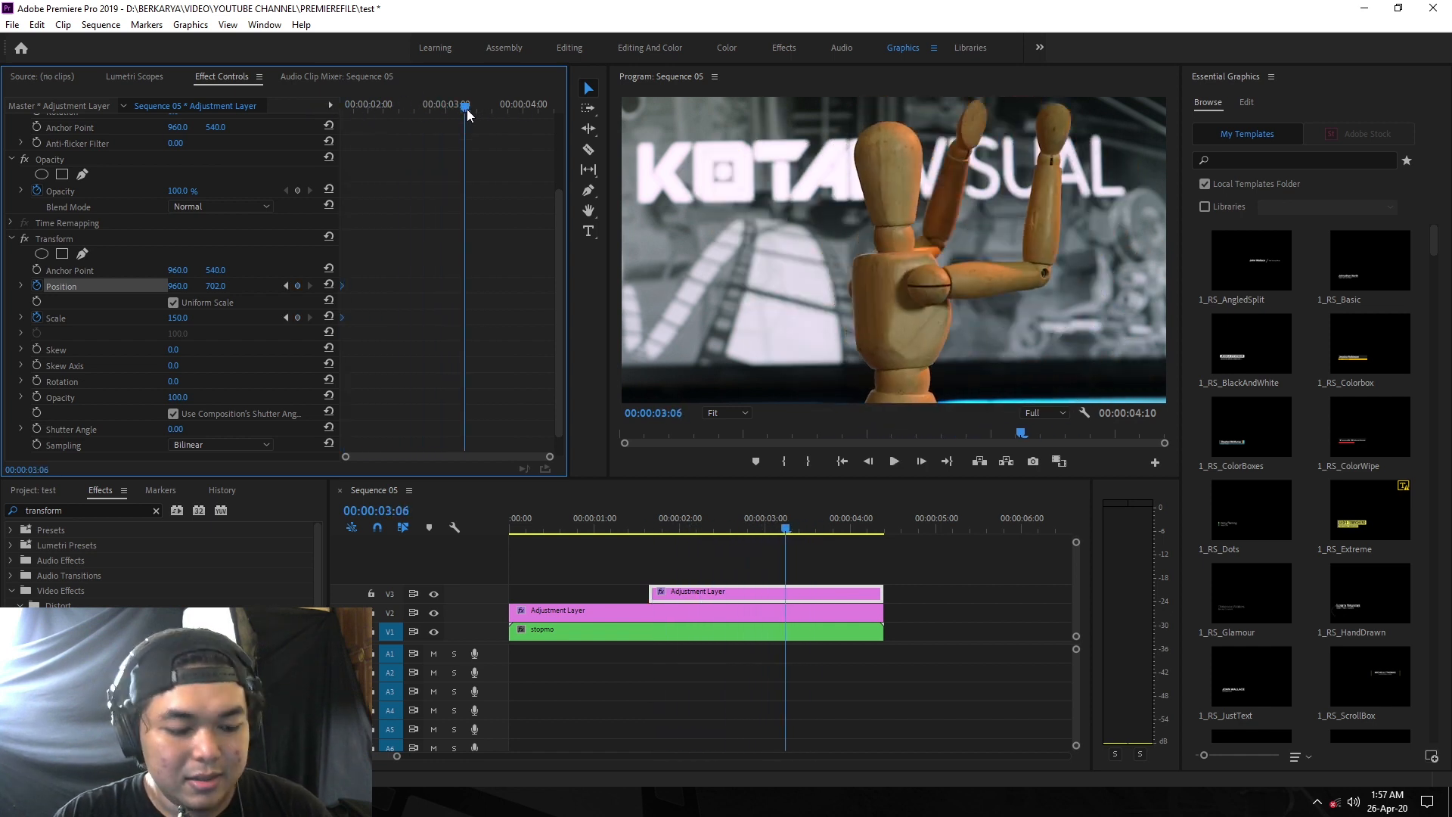
{"action": "key", "text": "ctrl+v"}
Reset the Transform Scale to 100 and Position to 960, 540 at 00:00:04:06 to keyframe the zoom-out.
{"action": "left_click_drag", "start_coordinate": [466, 109], "coordinate": [545, 115]}
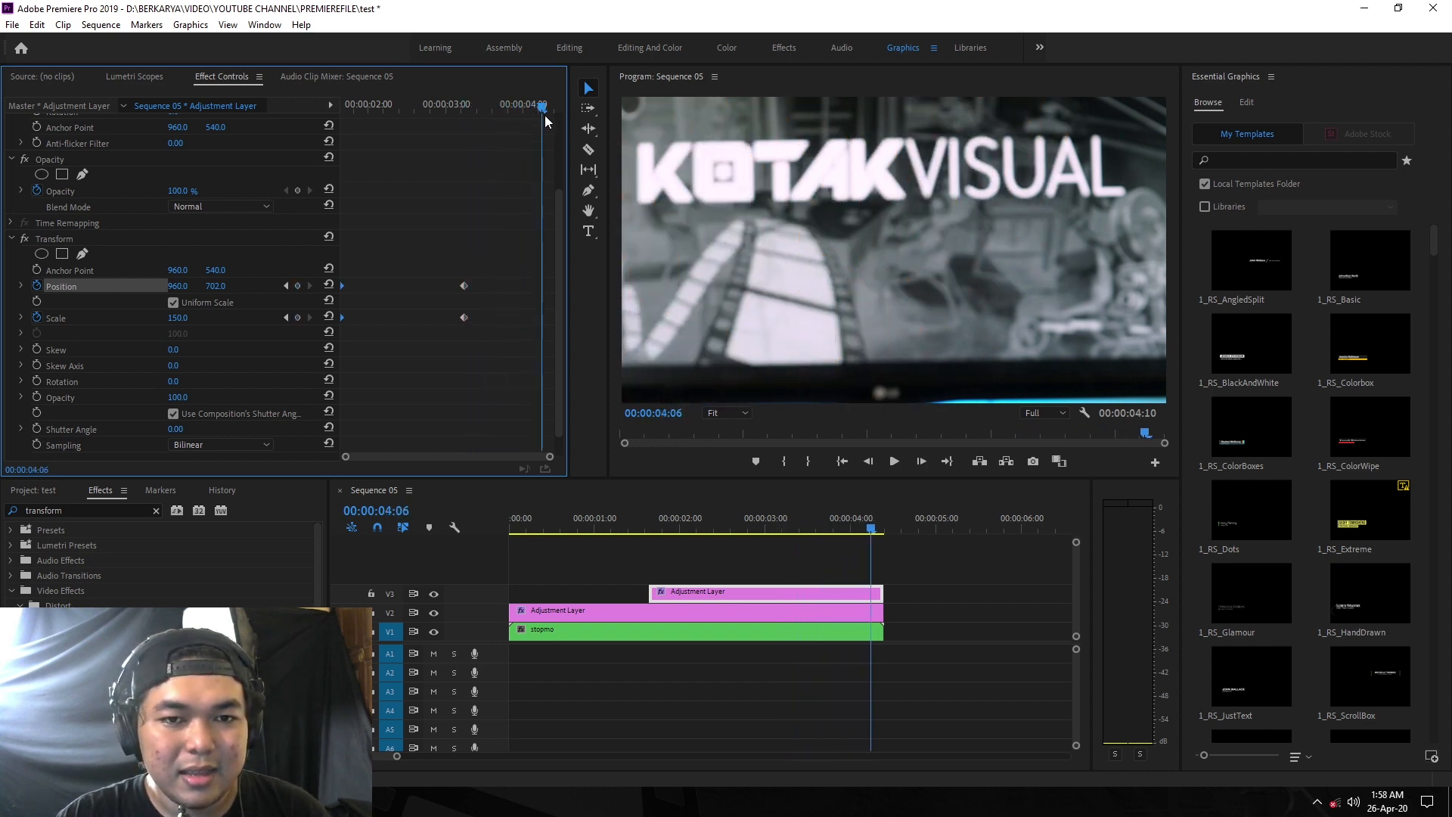
{"action": "left_click", "coordinate": [329, 316]}
{"action": "left_click", "coordinate": [329, 285]}
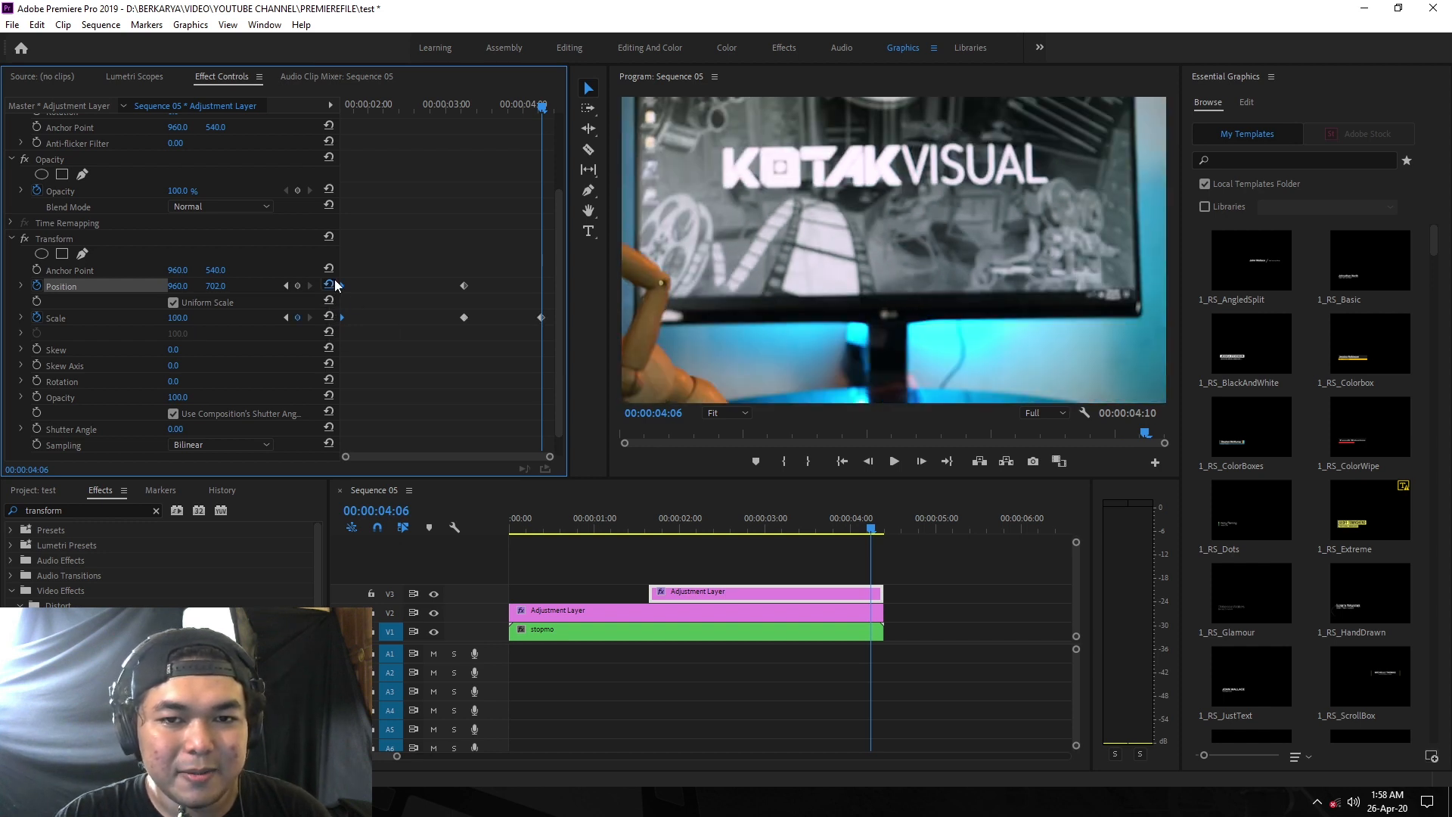
Apply Ease In to the last Transform Position and Scale keyframes and shift them to the end of the clip.
{"action": "right_click", "coordinate": [539, 317]}
{"action": "mouse_move", "coordinate": [598, 442]}
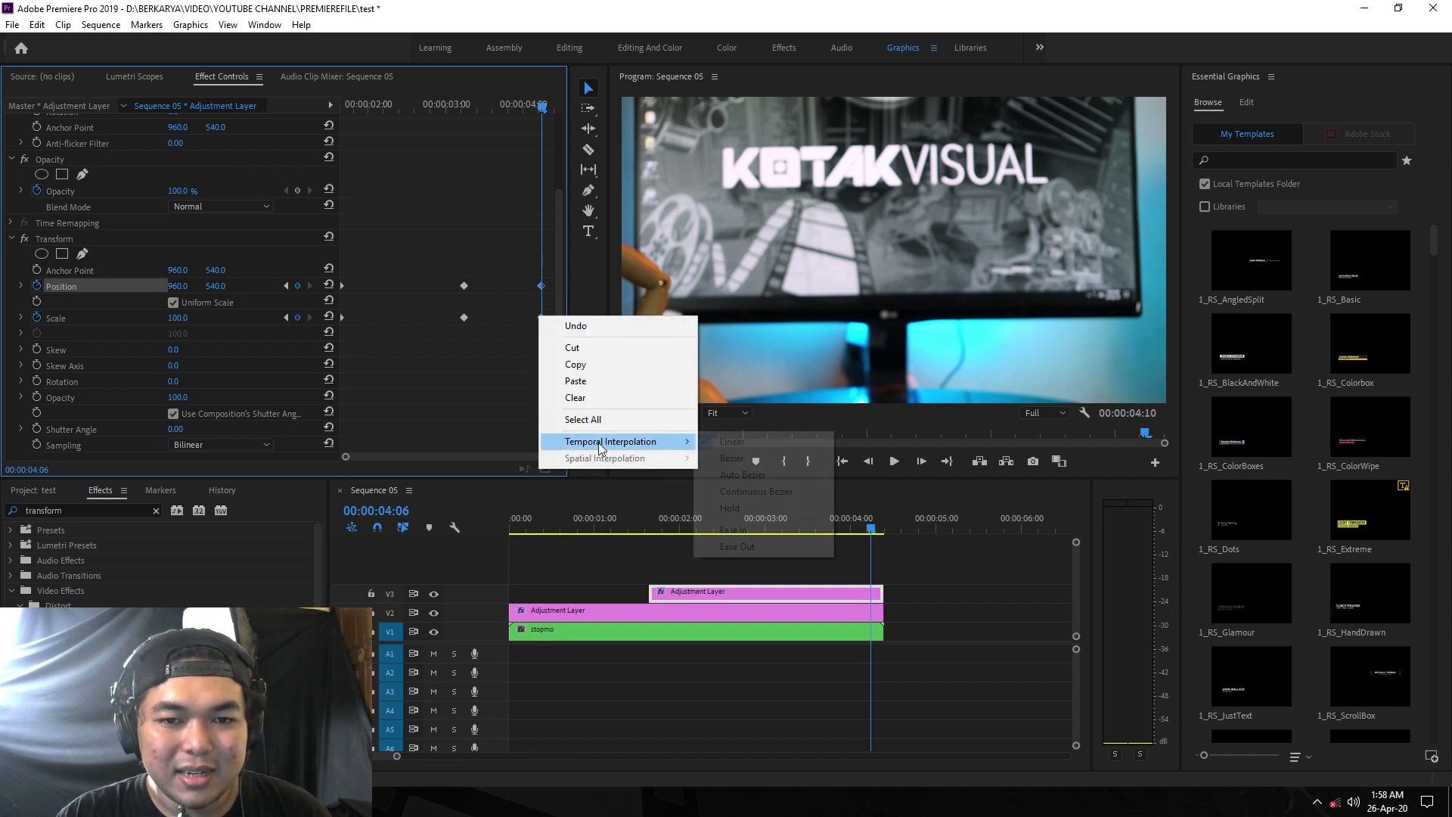
{"action": "left_click", "coordinate": [792, 531]}
{"action": "left_click_drag", "start_coordinate": [542, 323], "coordinate": [552, 323]}
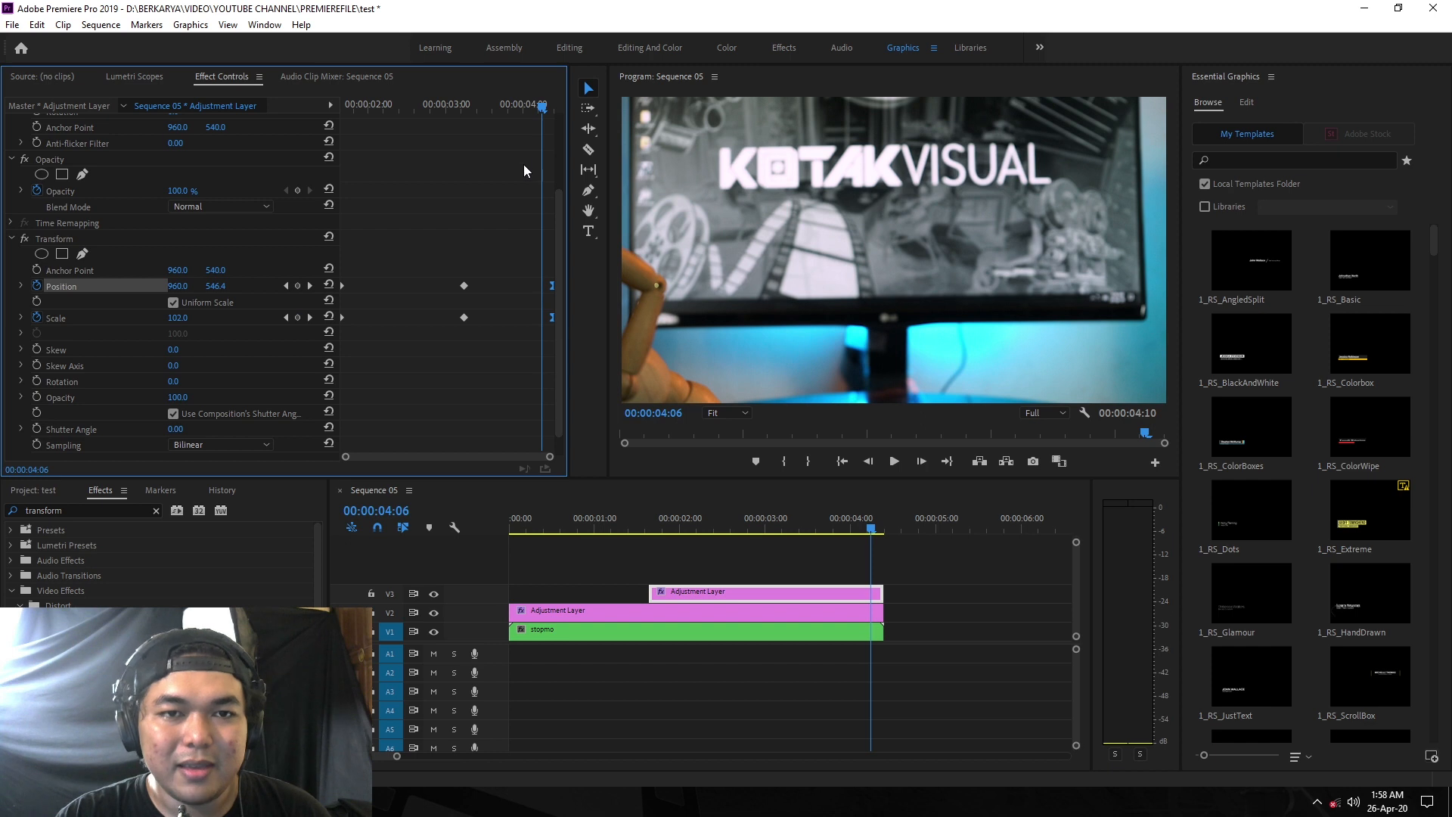
Play the sequence from its start to check the color correction and zoom animation.
{"action": "left_click_drag", "start_coordinate": [536, 110], "coordinate": [344, 106]}
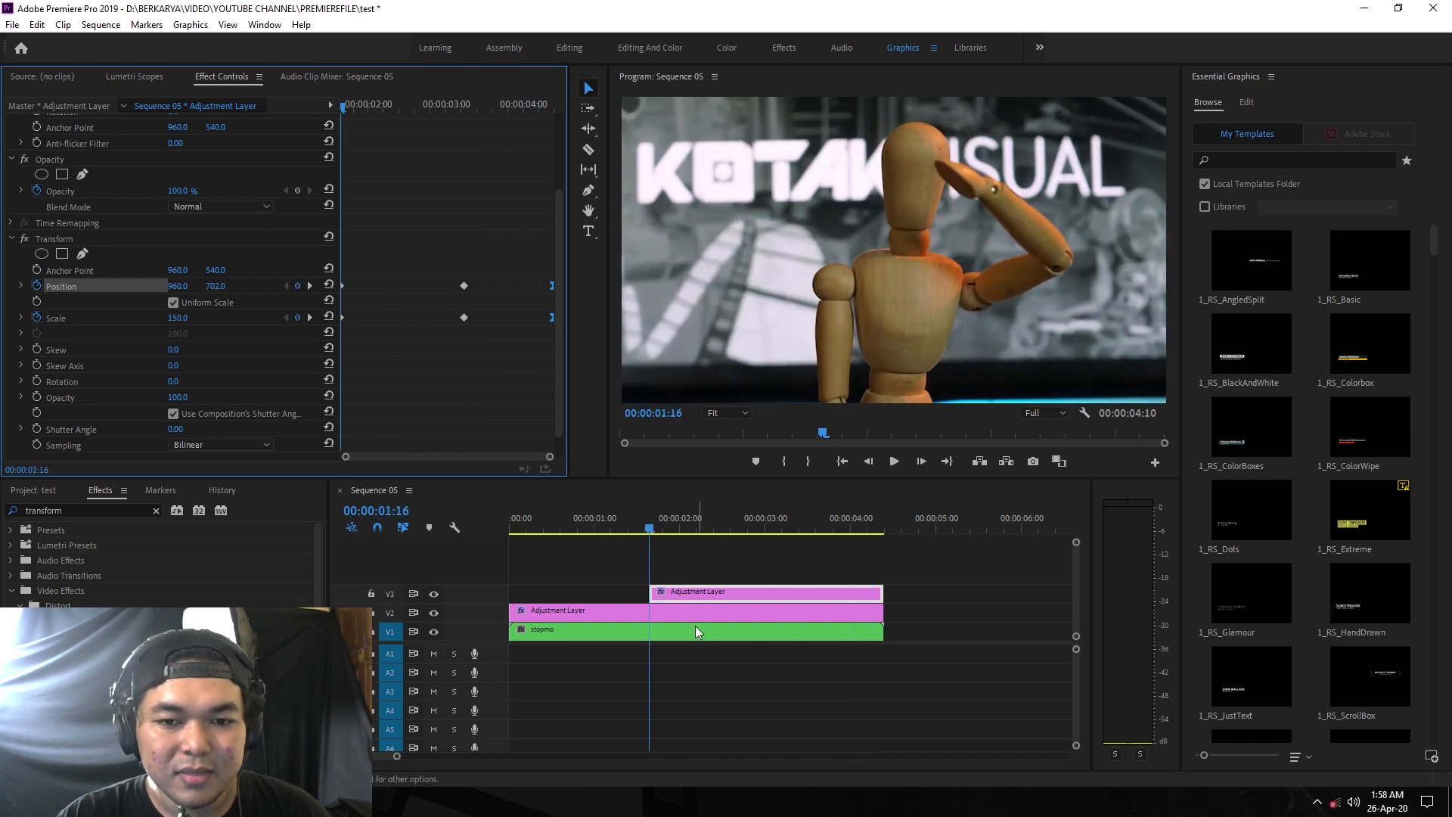
{"action": "left_click", "coordinate": [679, 559]}
{"action": "key", "text": "Home"}
{"action": "key", "text": "space"}
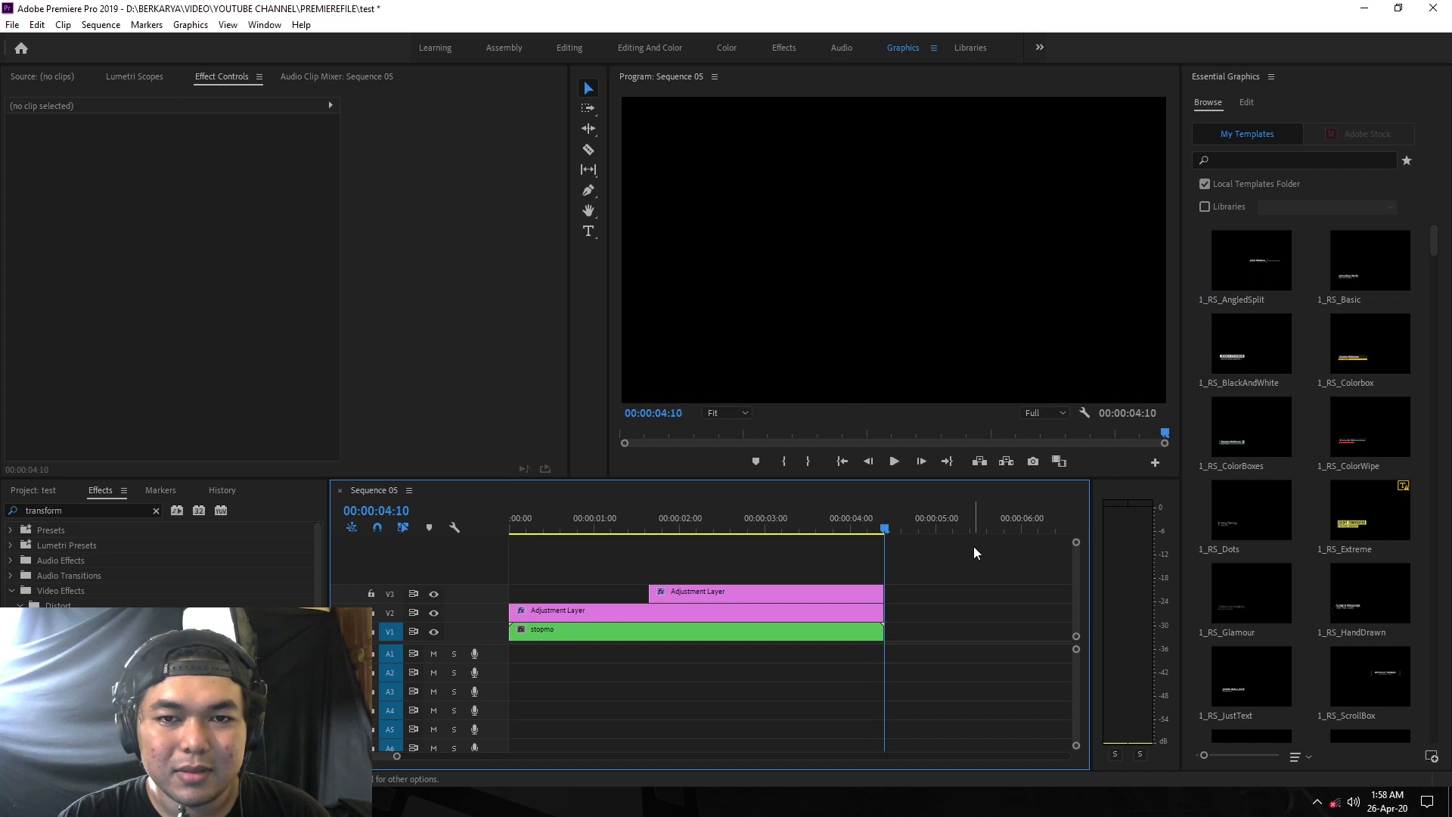
{"action": "key", "text": "space"}
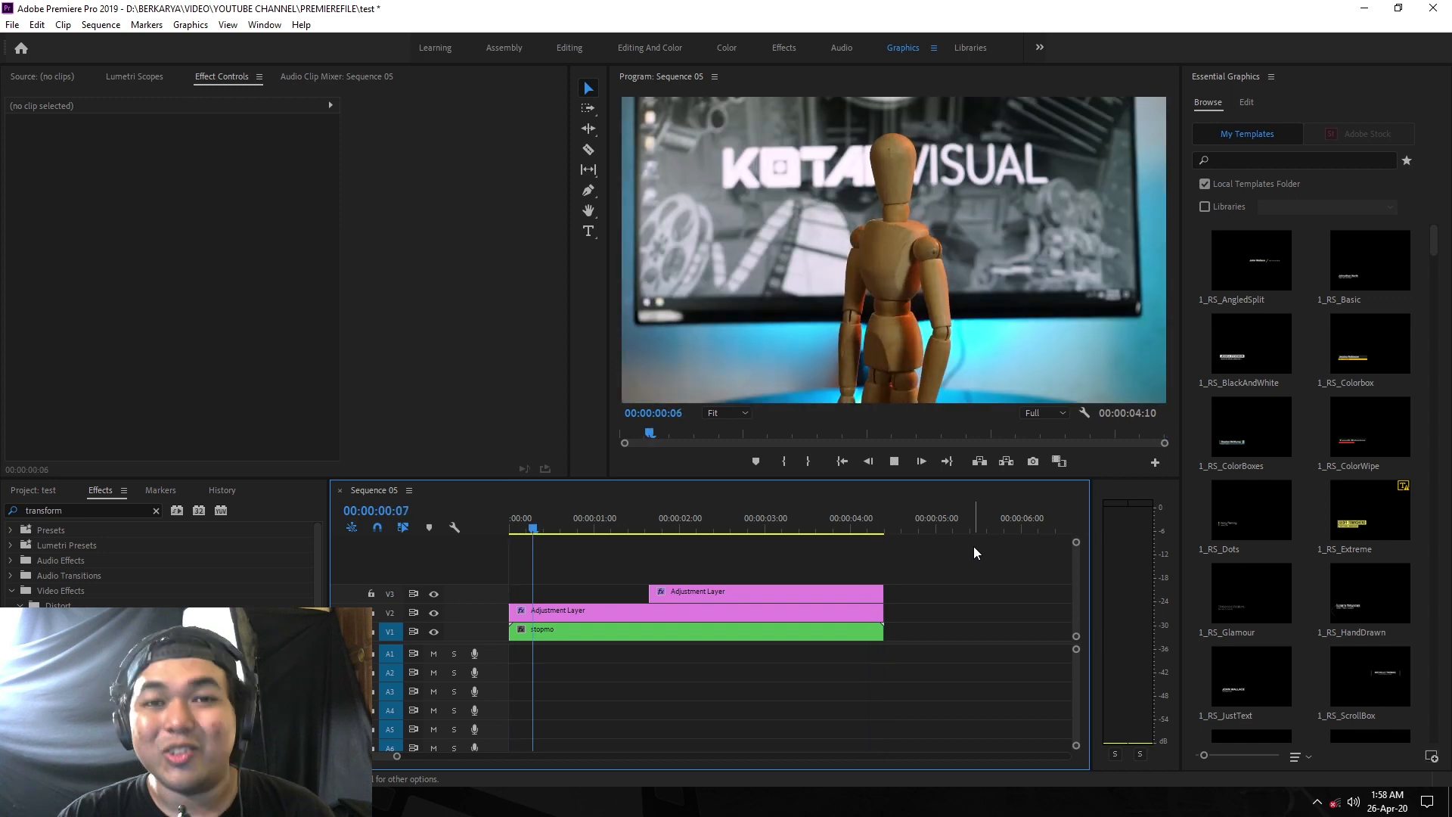